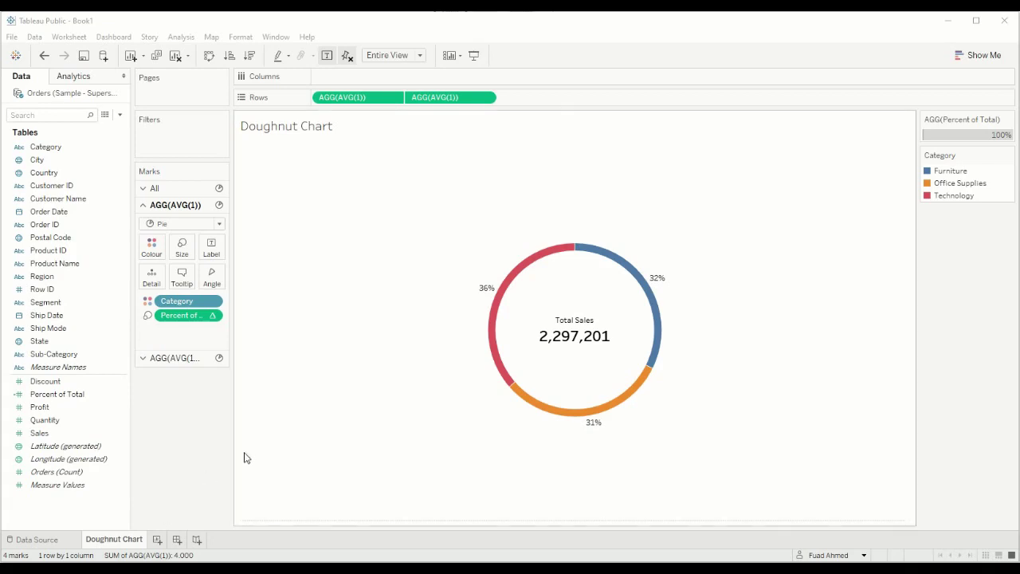
# On a new Sheet 2, set the Marks type to Pie with Sales on Angle
pyautogui.click(157, 539)
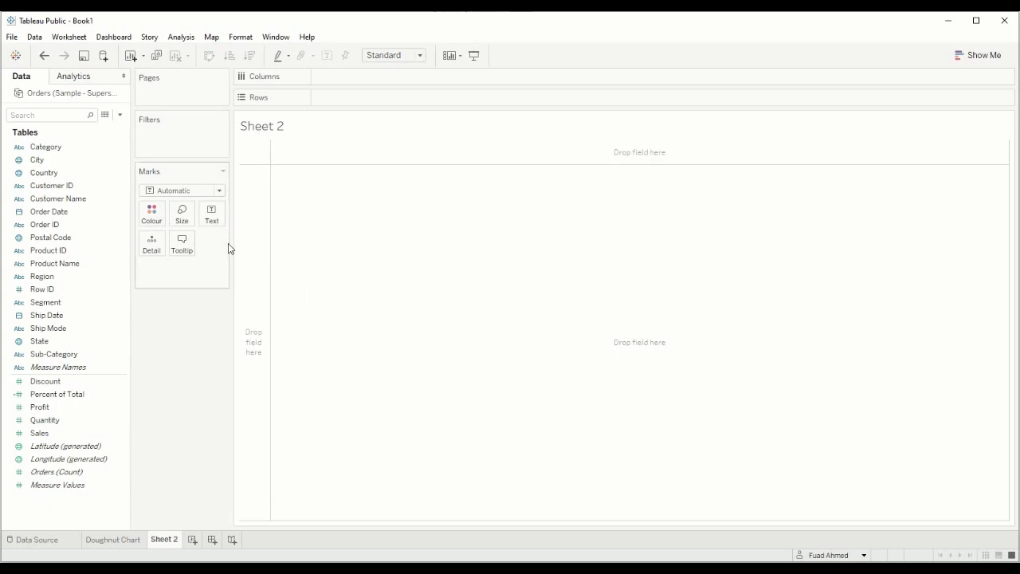
pyautogui.click(206, 195)
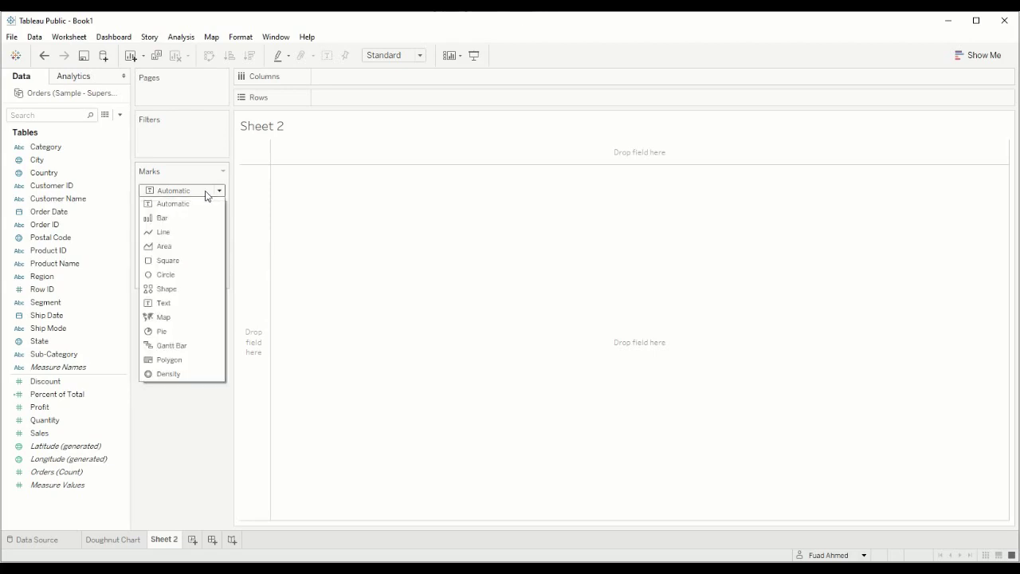
pyautogui.click(164, 331)
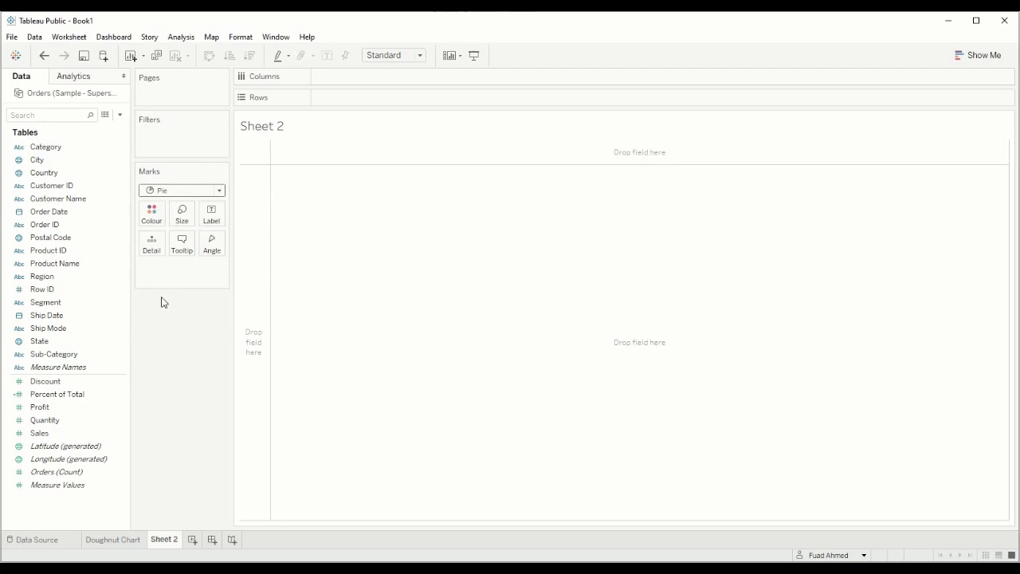
pyautogui.moveTo(68, 435); pyautogui.dragTo(184, 220)
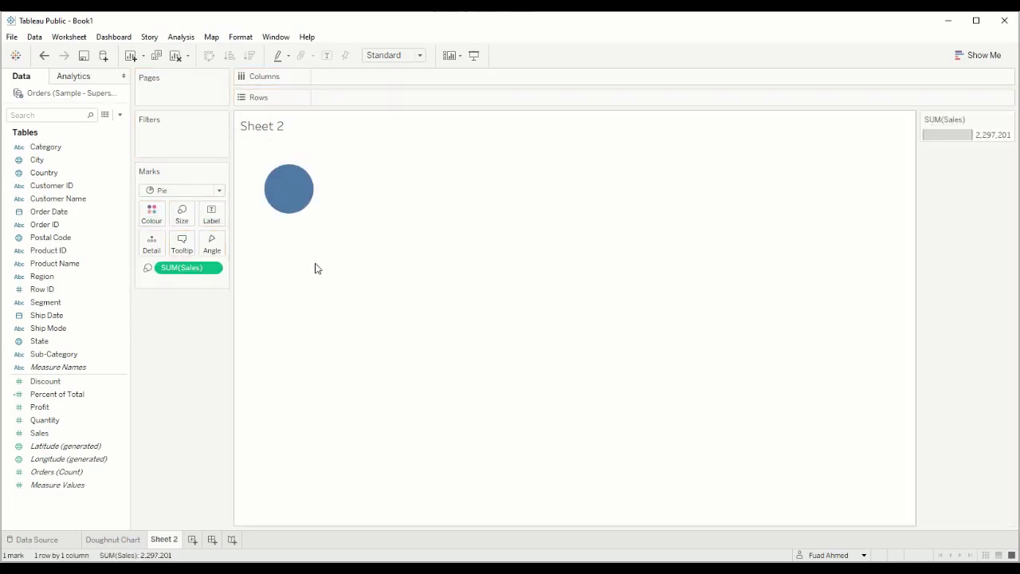
# Fit the pie to Entire View and colour its slices by Category
pyautogui.click(398, 55)
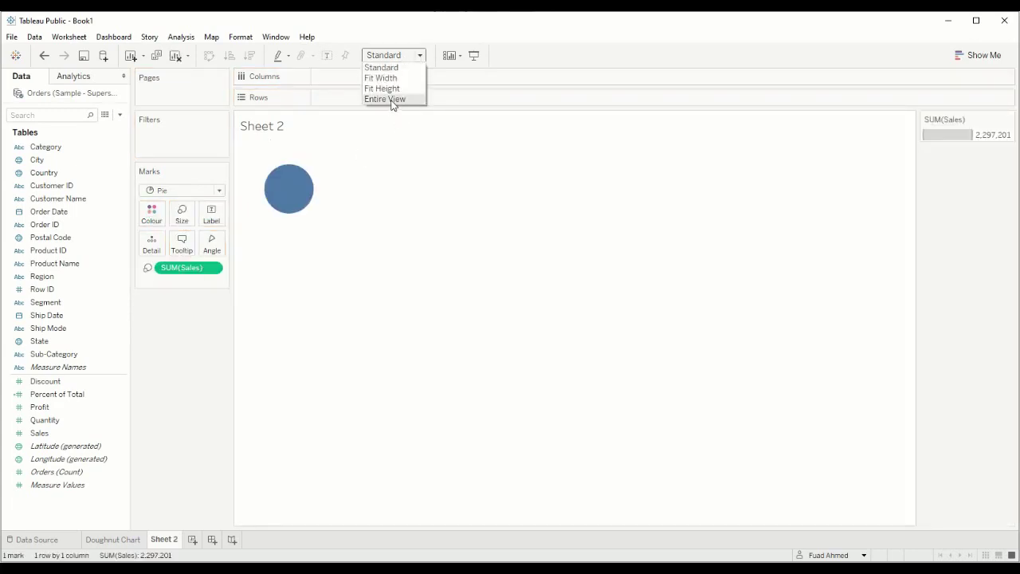
pyautogui.click(391, 99)
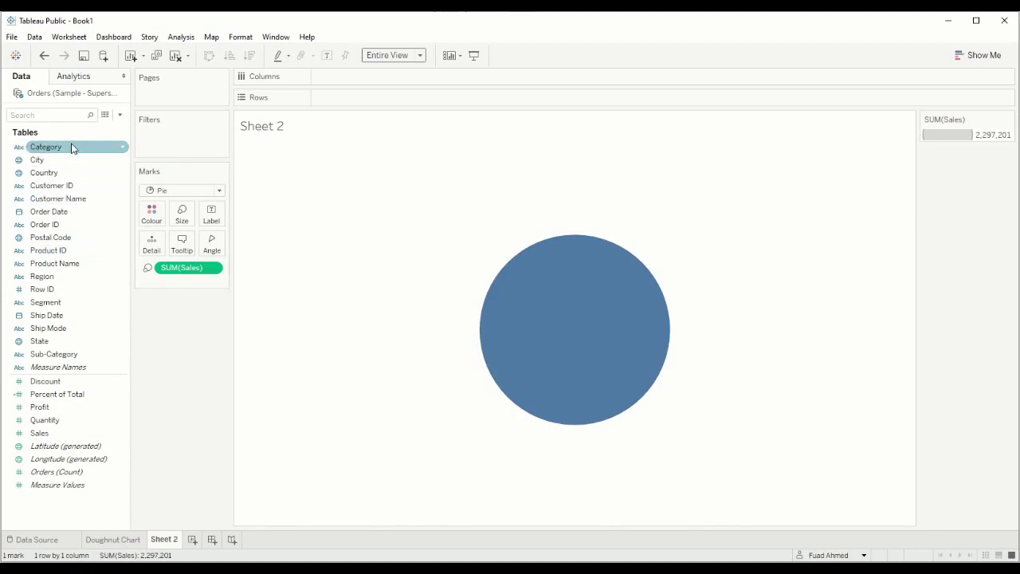
pyautogui.moveTo(72, 148); pyautogui.dragTo(160, 212)
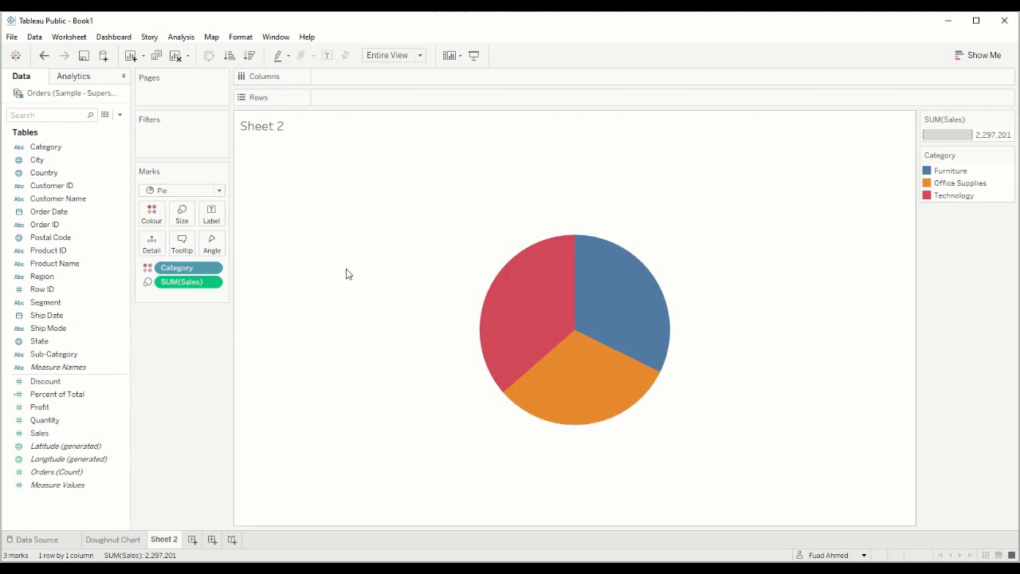
# Check the slice values: Technology 836,154, Furniture 742,000 and Office Supplies 719,047
pyautogui.moveTo(573, 327)
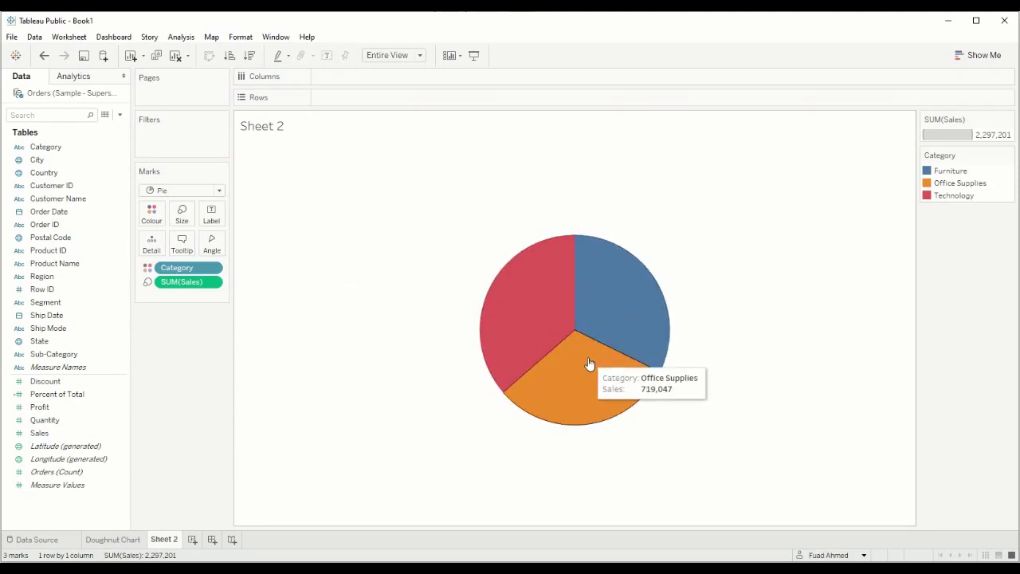
pyautogui.moveTo(547, 342)
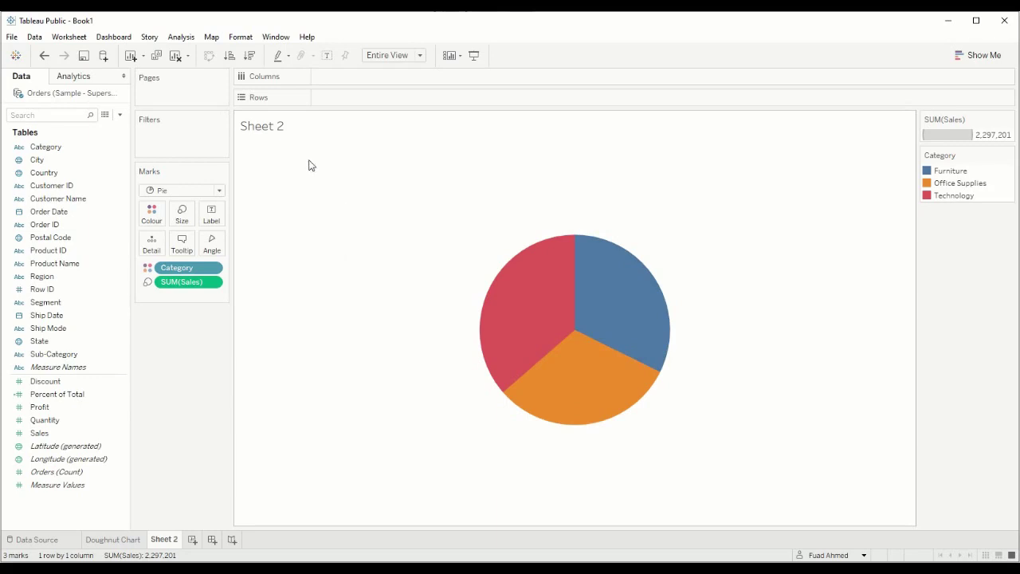
# Add an ad-hoc AVG(1) calculation to Rows
pyautogui.doubleClick(331, 99)
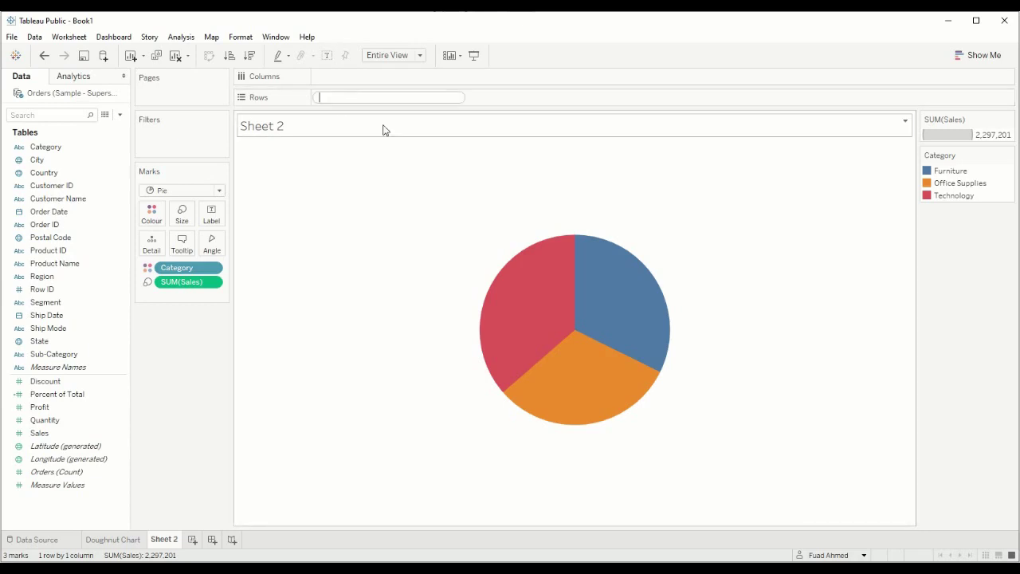
pyautogui.write('avg')
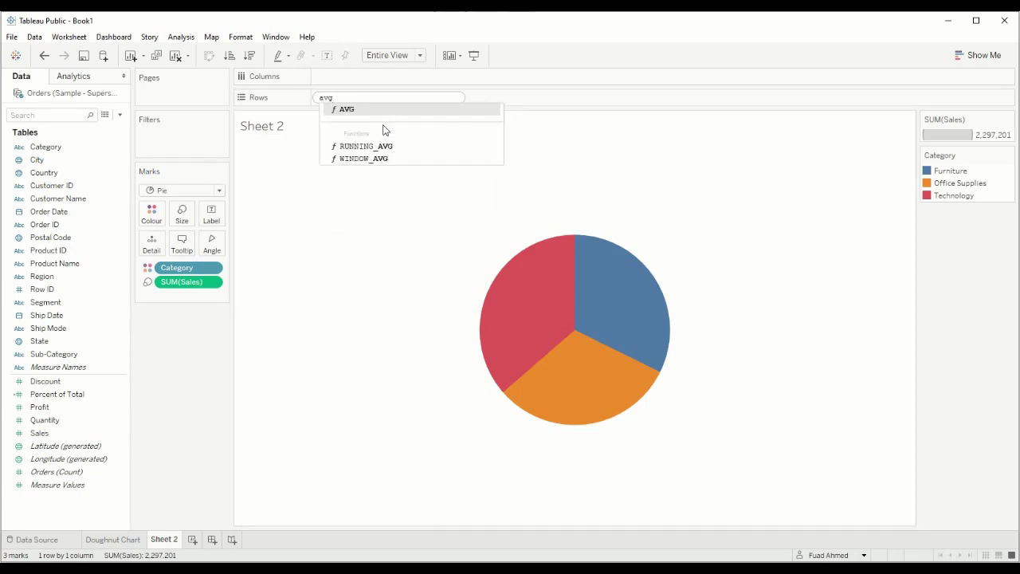
pyautogui.press('Return')
pyautogui.write('1)')
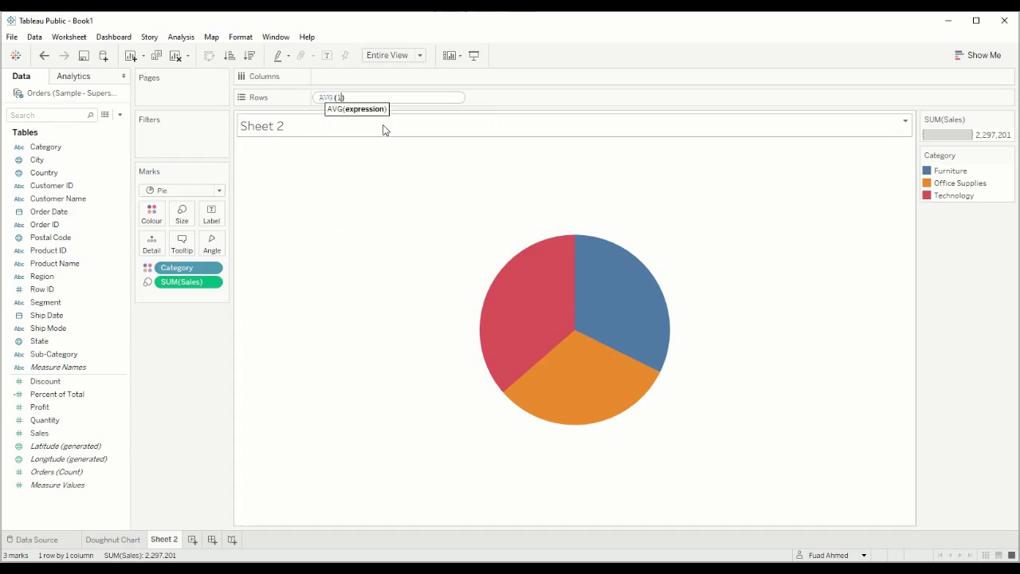
pyautogui.press('Return')
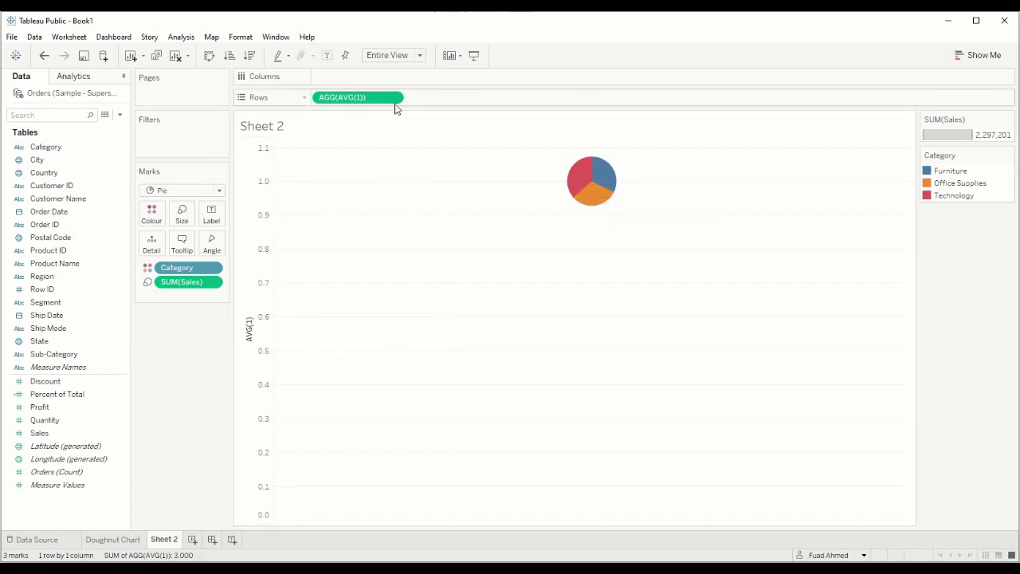
# Fix the axis range from 0 to 2 and drag the pie's mark size to maximum
pyautogui.rightClick(264, 209)
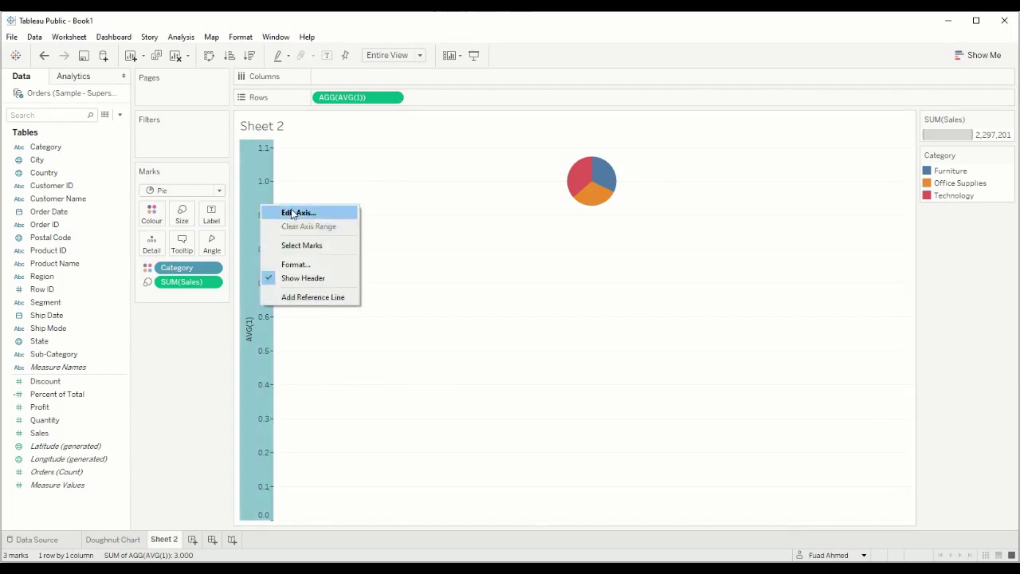
pyautogui.click(290, 212)
pyautogui.click(386, 197)
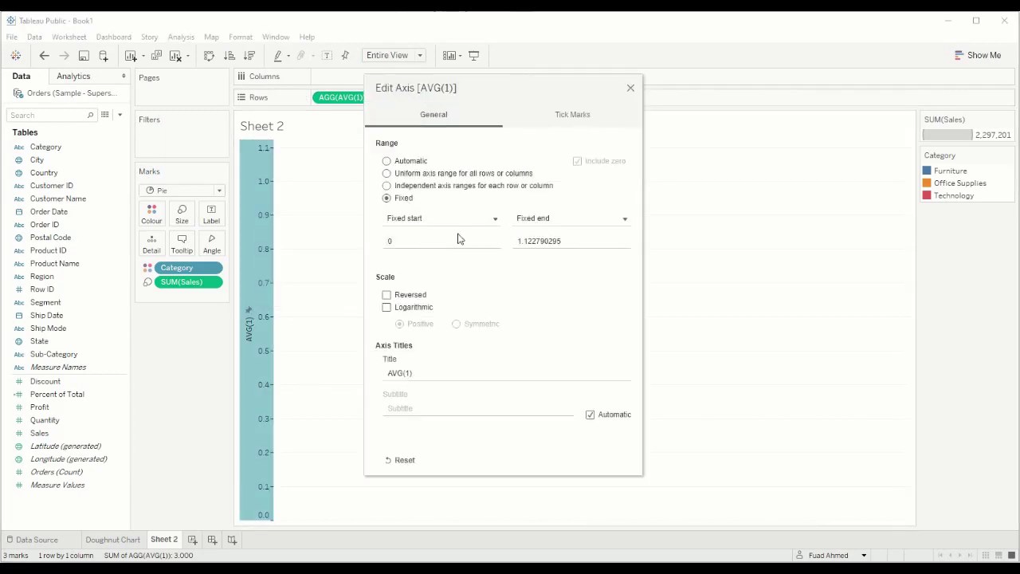
pyautogui.click(591, 245)
pyautogui.write('2')
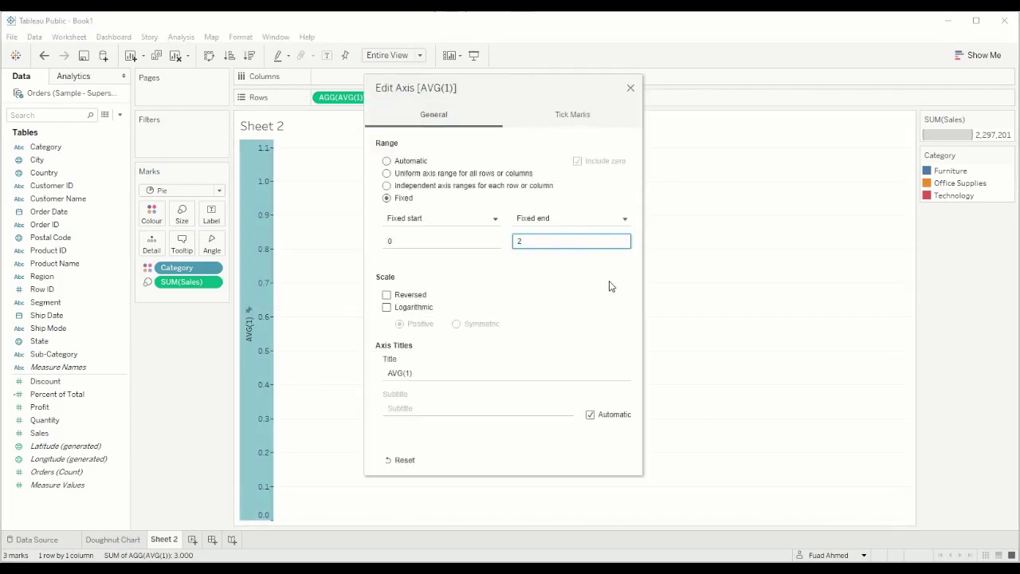
pyautogui.click(630, 88)
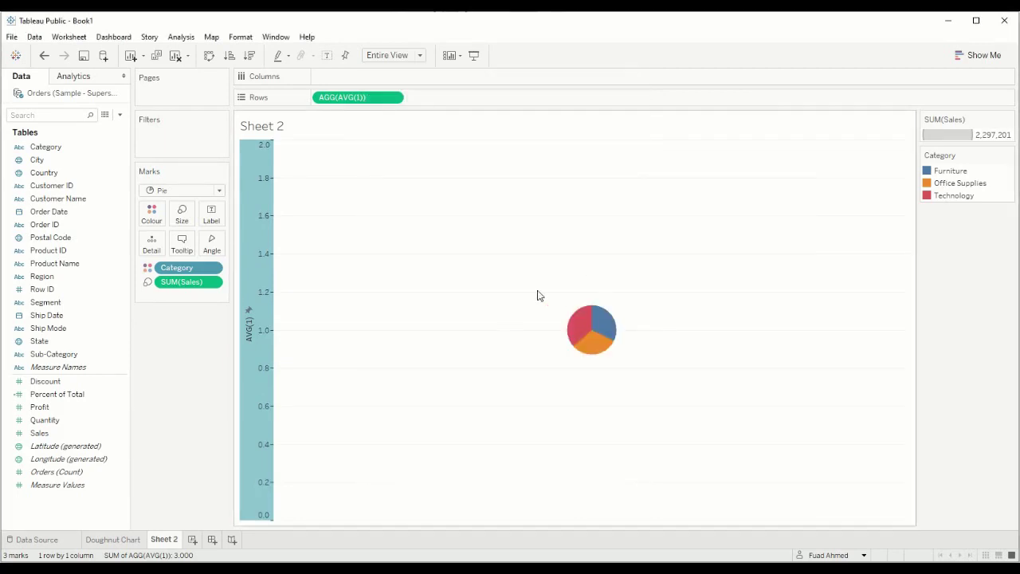
pyautogui.click(181, 214)
pyautogui.moveTo(210, 246); pyautogui.dragTo(263, 244)
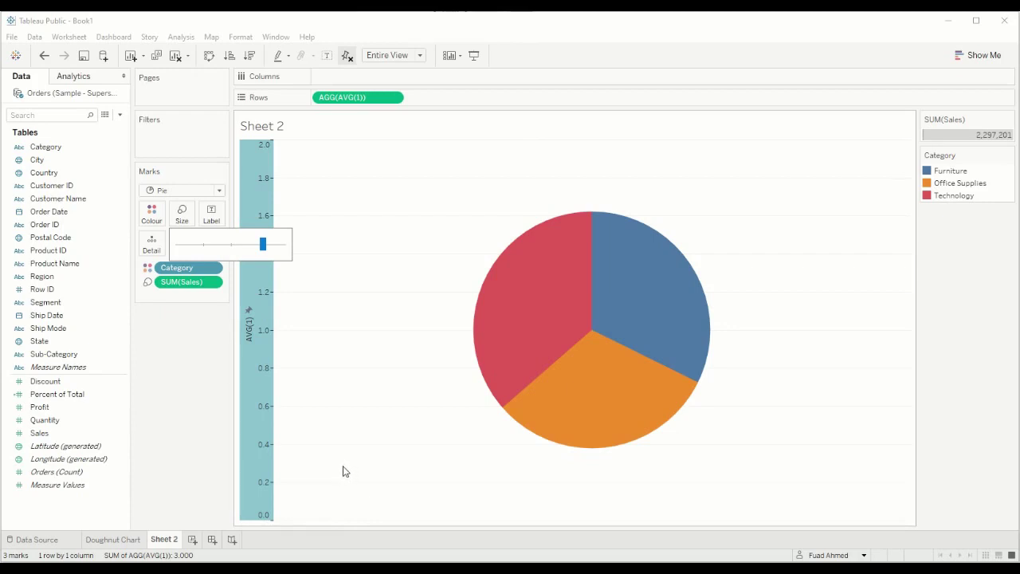
# Duplicate the AGG(AVG(1)) pill on Rows and combine both pies on a synchronised dual axis
pyautogui.click(412, 139)
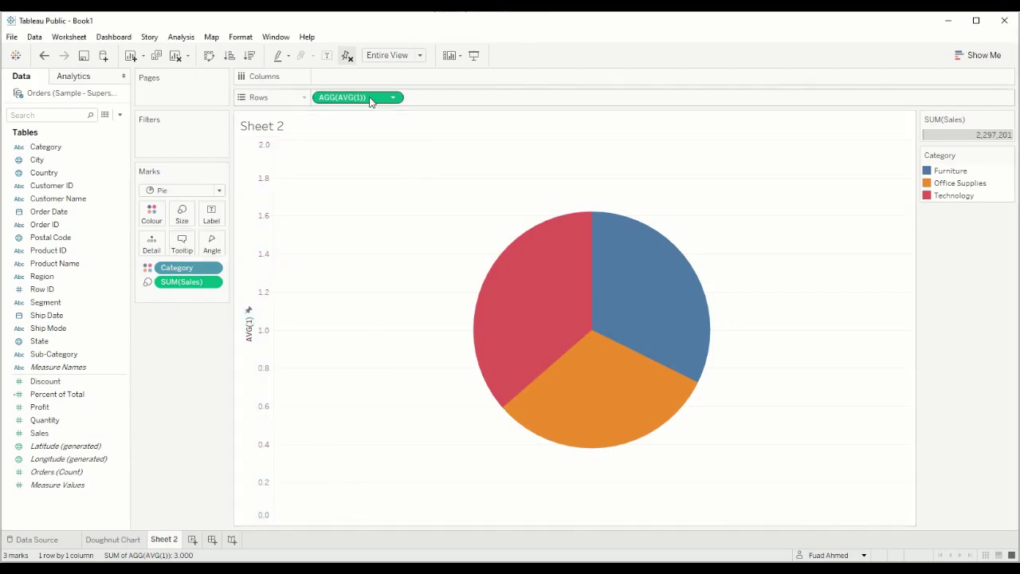
pyautogui.moveTo(387, 107); pyautogui.dragTo(428, 98)
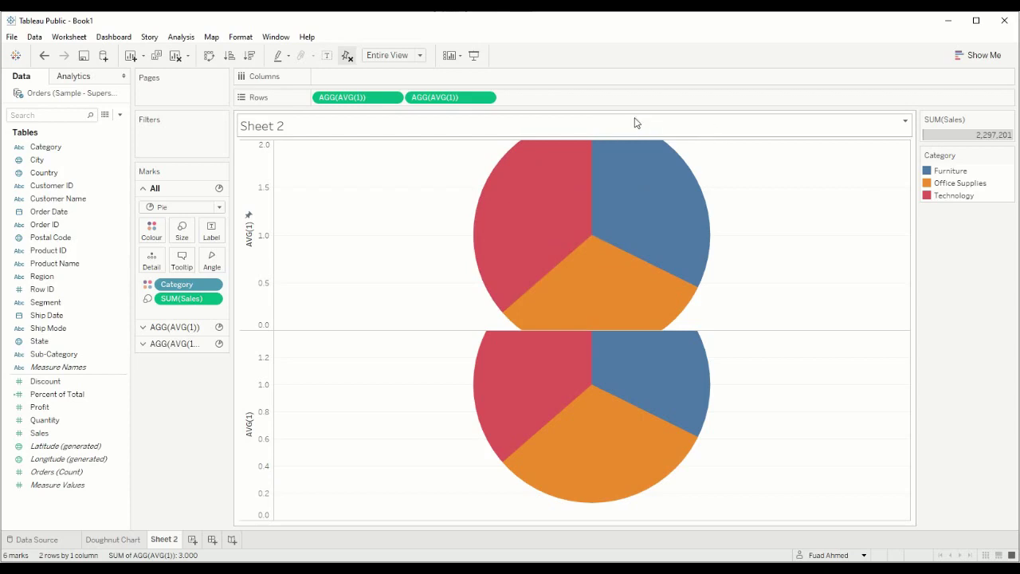
pyautogui.click(485, 98)
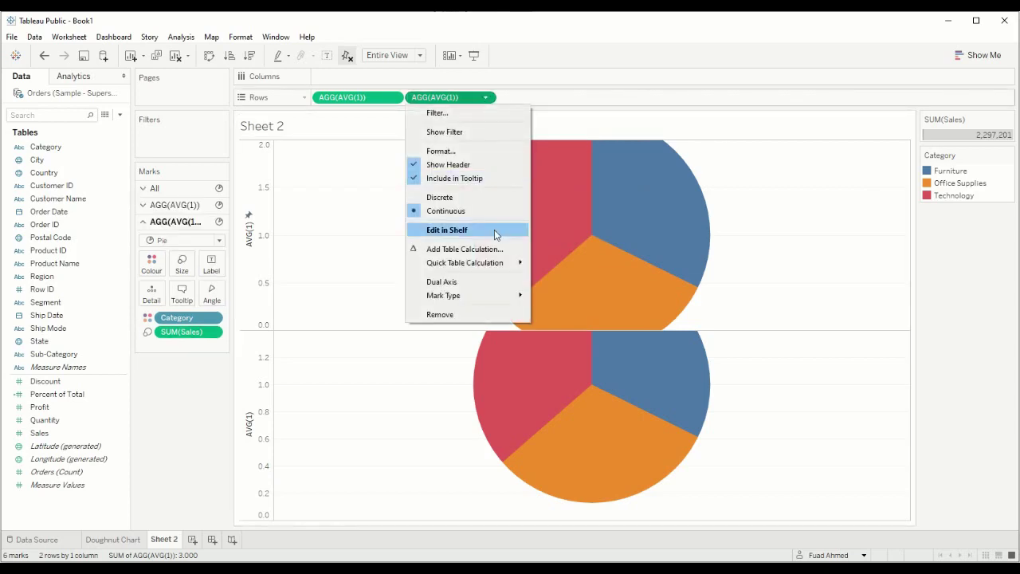
pyautogui.click(482, 287)
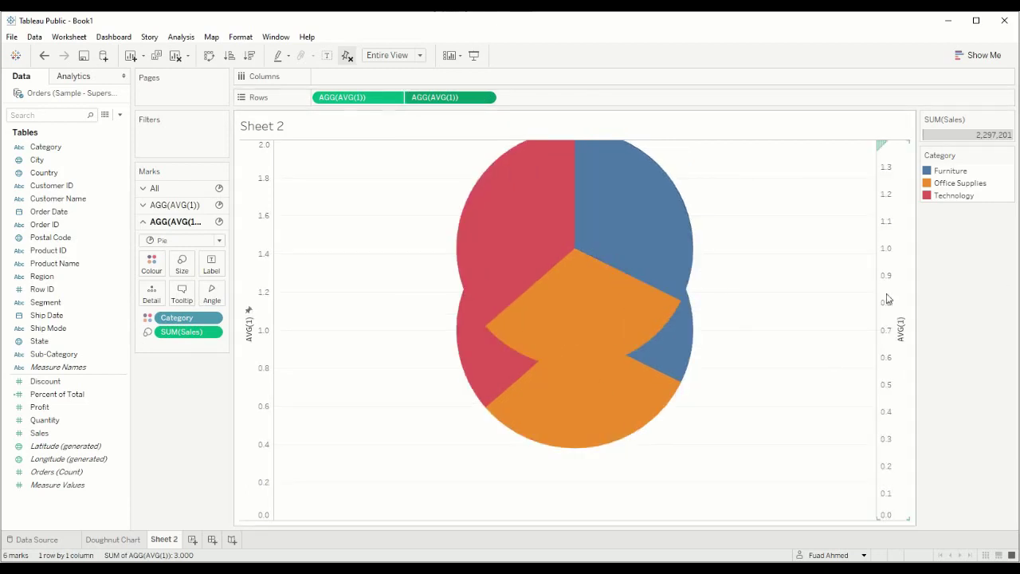
pyautogui.rightClick(257, 381)
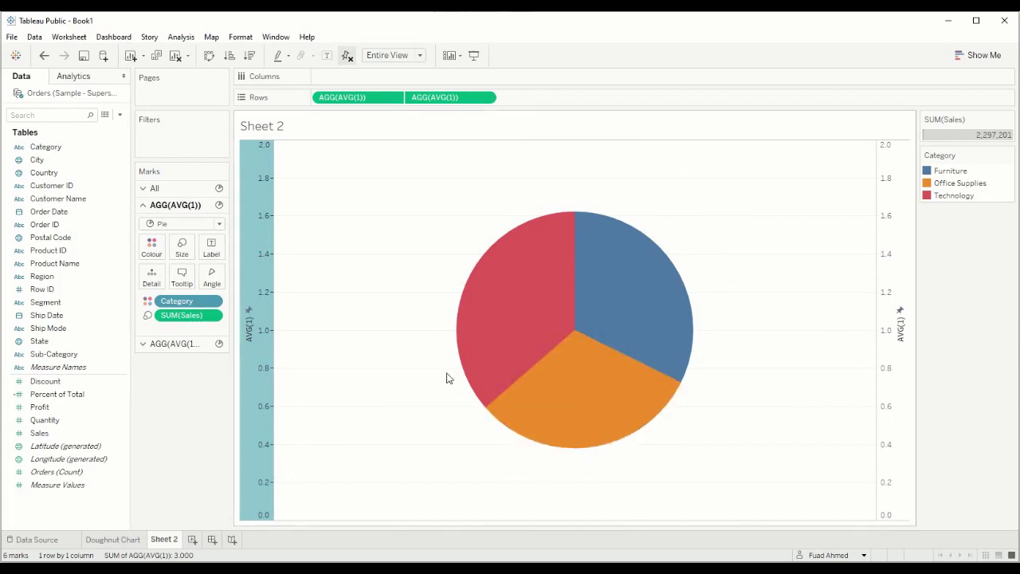
# On the second Marks card, remove SUM(Sales) and Category so the top pie turns plain grey
pyautogui.click(196, 345)
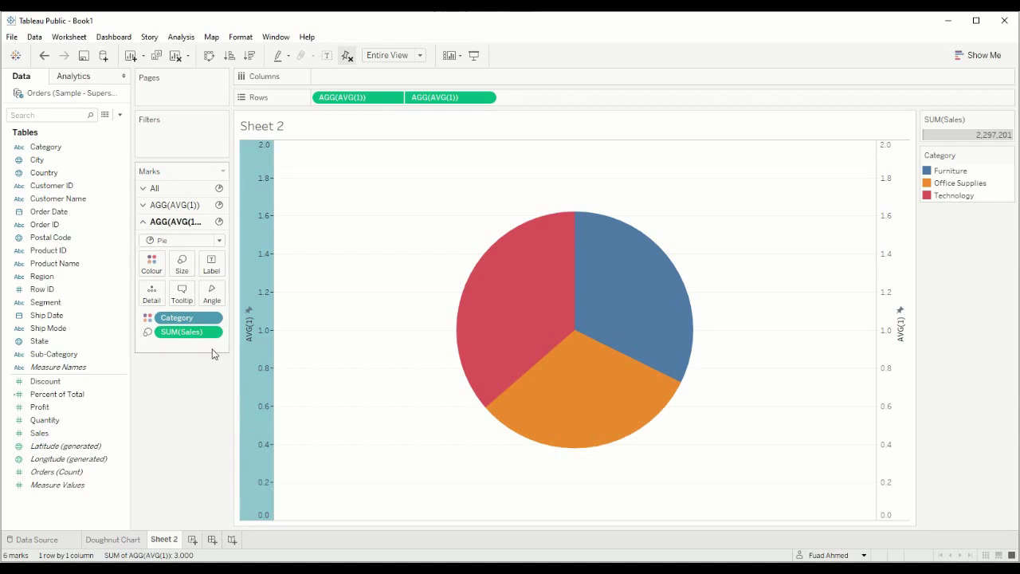
pyautogui.moveTo(188, 332); pyautogui.dragTo(192, 357)
pyautogui.moveTo(179, 318); pyautogui.dragTo(443, 394)
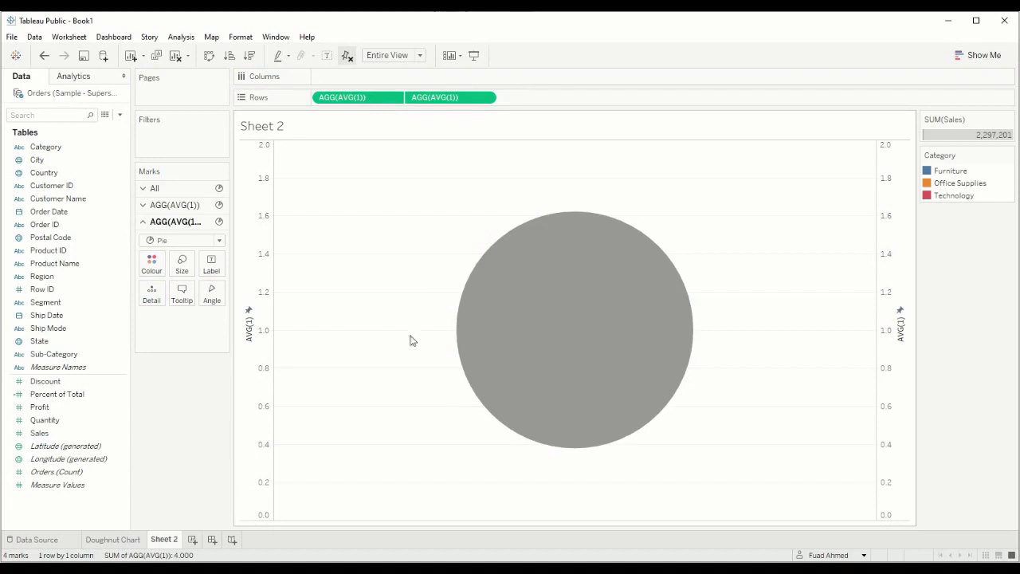
pyautogui.moveTo(479, 263)
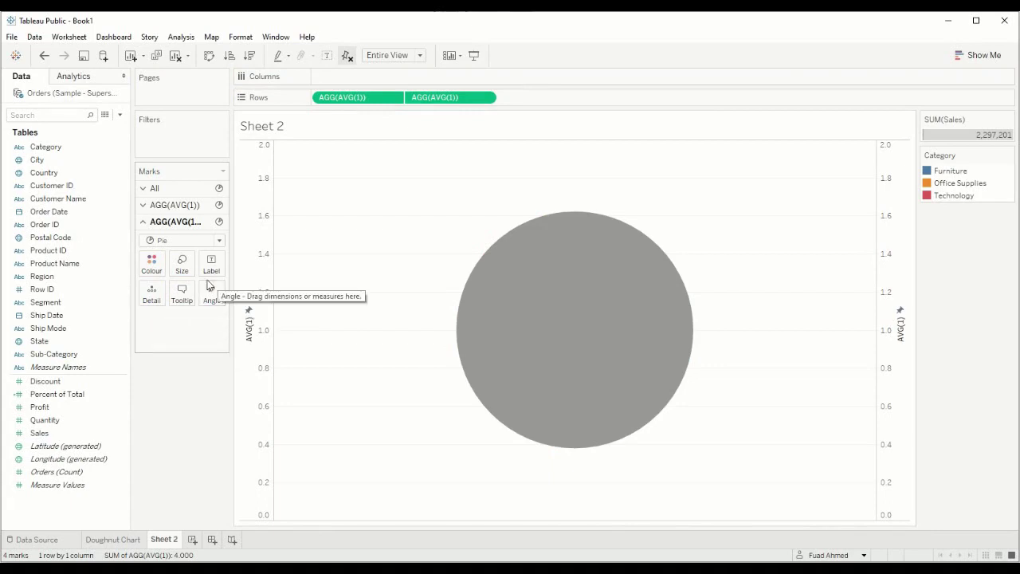
# Resize the grey circle so only a thin Category-coloured ring shows around it
pyautogui.click(183, 263)
pyautogui.moveTo(256, 302); pyautogui.dragTo(257, 302)
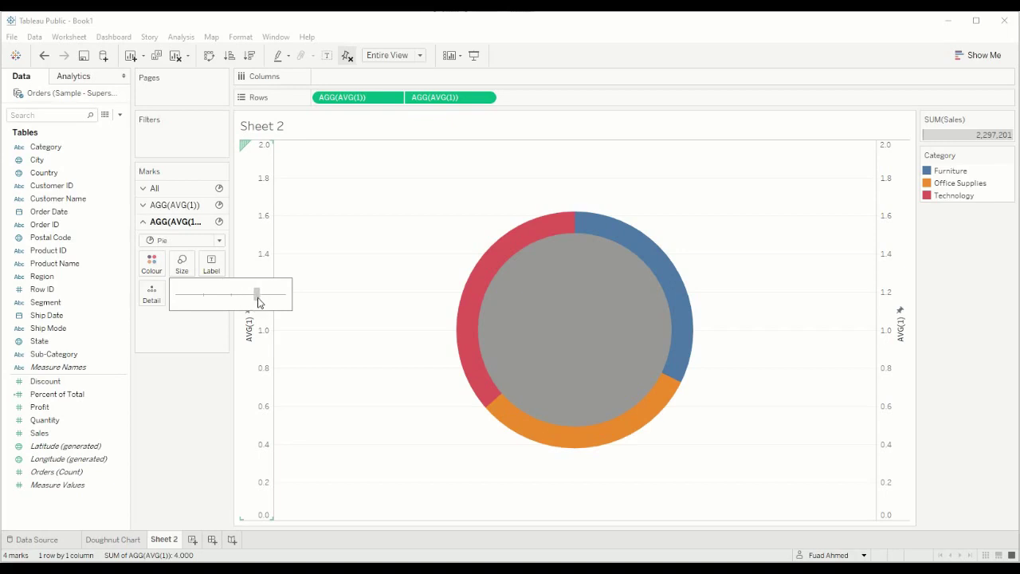
pyautogui.moveTo(256, 296)
pyautogui.mouseDown()
pyautogui.moveTo(284, 300)
pyautogui.moveTo(238, 298)
pyautogui.moveTo(260, 299)
pyautogui.mouseUp()
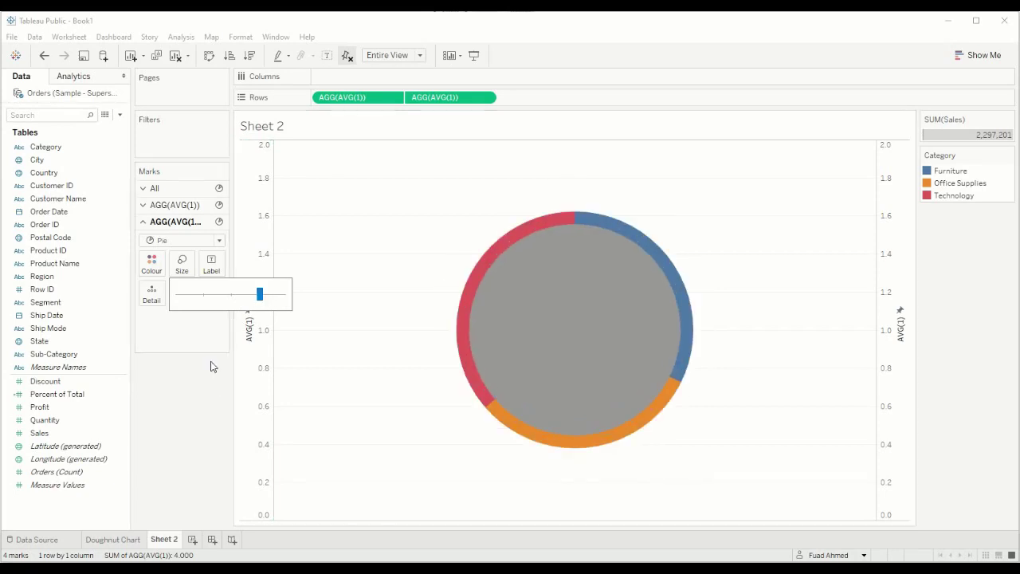
pyautogui.click(160, 353)
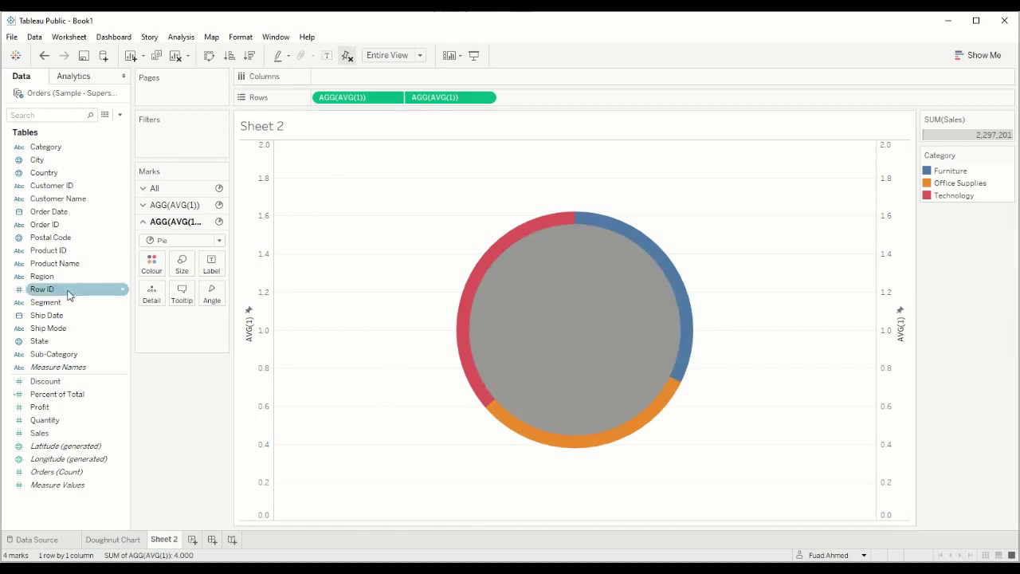
# Set the second Marks card's colour to white for the centre circle
pyautogui.click(151, 263)
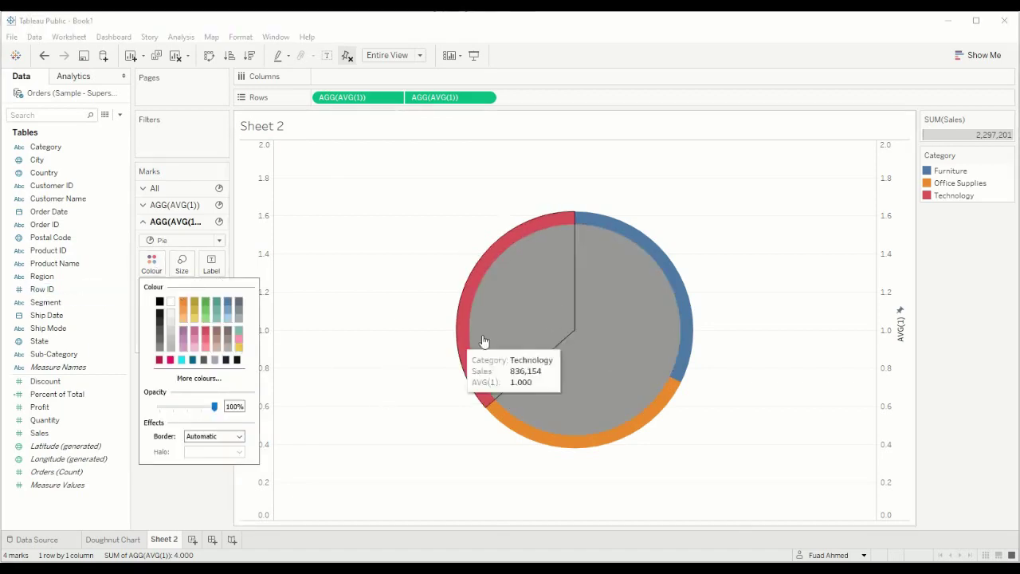
pyautogui.click(170, 304)
pyautogui.click(488, 505)
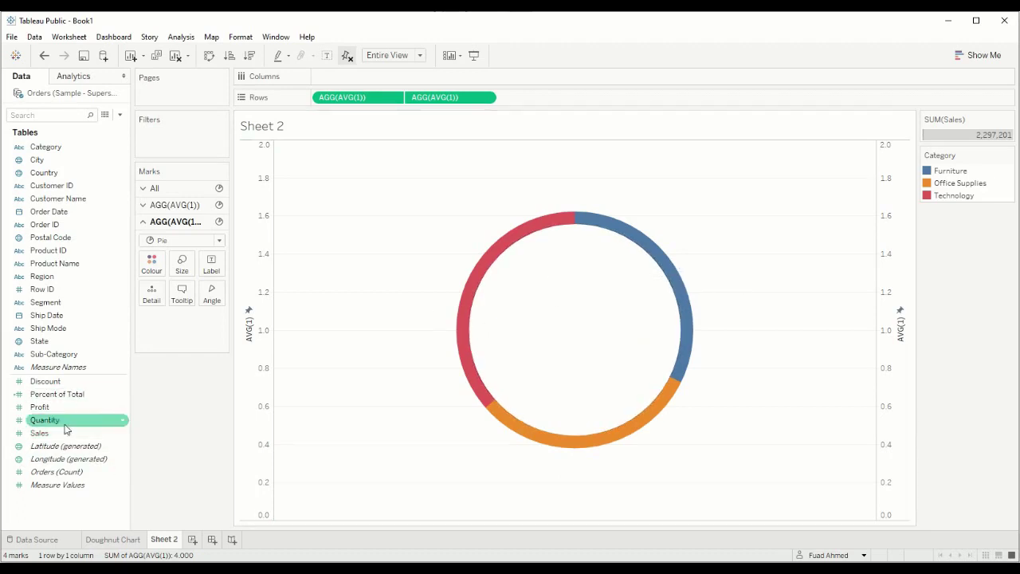
# Put SUM(Sales) on the centre circle's Label and open the label text editor
pyautogui.moveTo(67, 433); pyautogui.dragTo(212, 271)
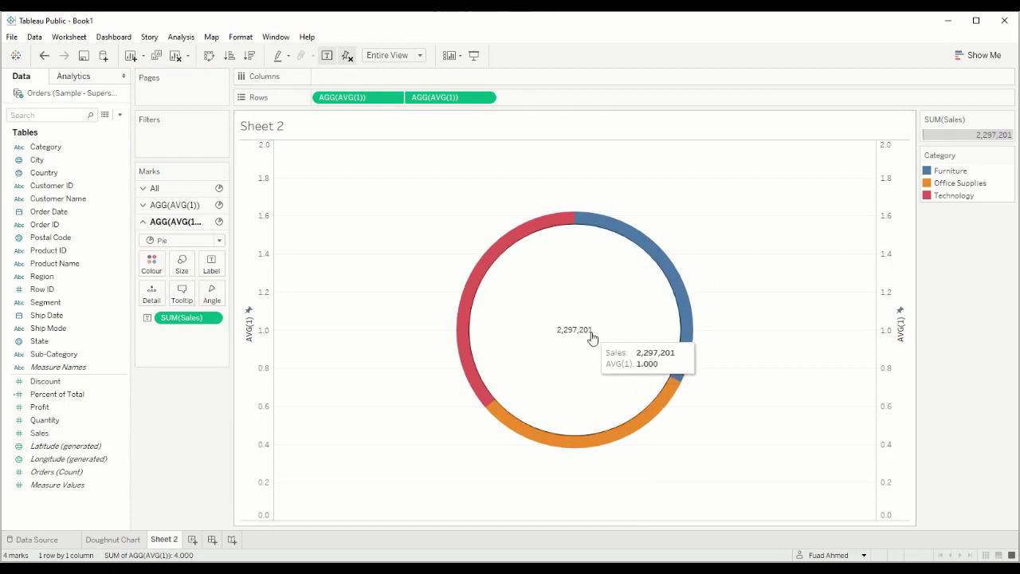
pyautogui.click(212, 318)
pyautogui.click(211, 265)
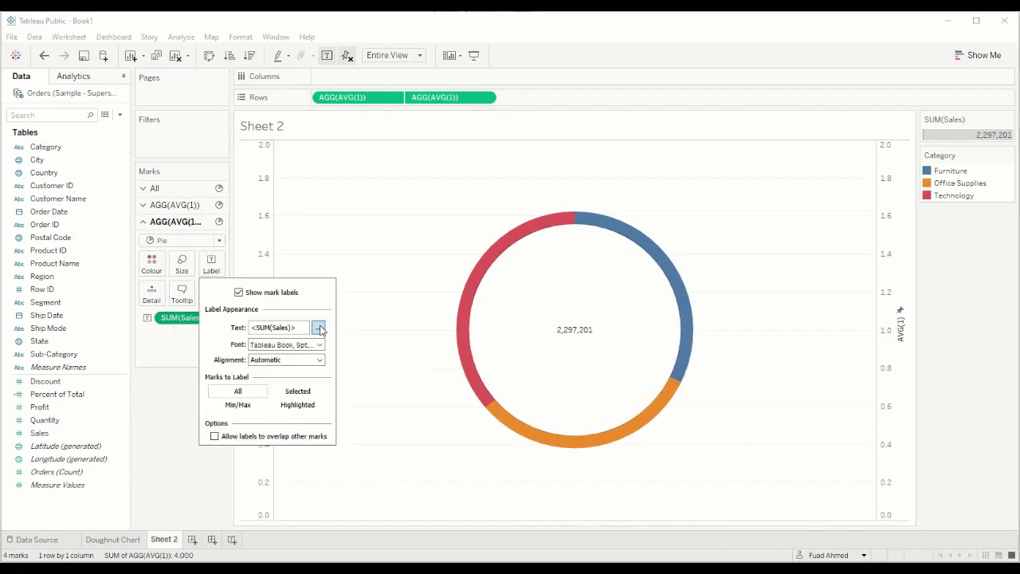
pyautogui.click(211, 265)
pyautogui.click(212, 264)
pyautogui.click(317, 329)
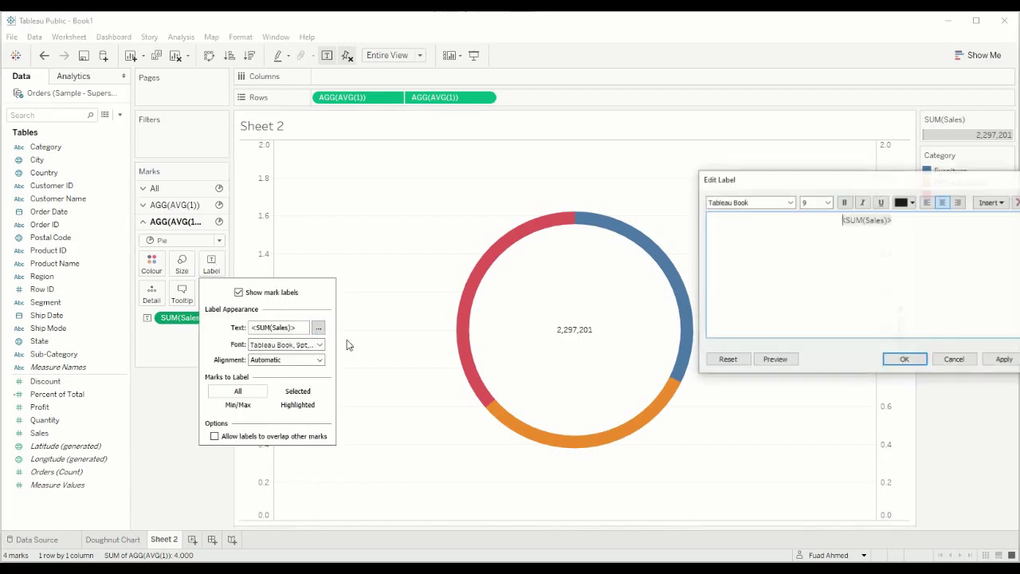
# Add a 'Total Sales' line above the value and make SUM(Sales) 28-point bold
pyautogui.press('Return')
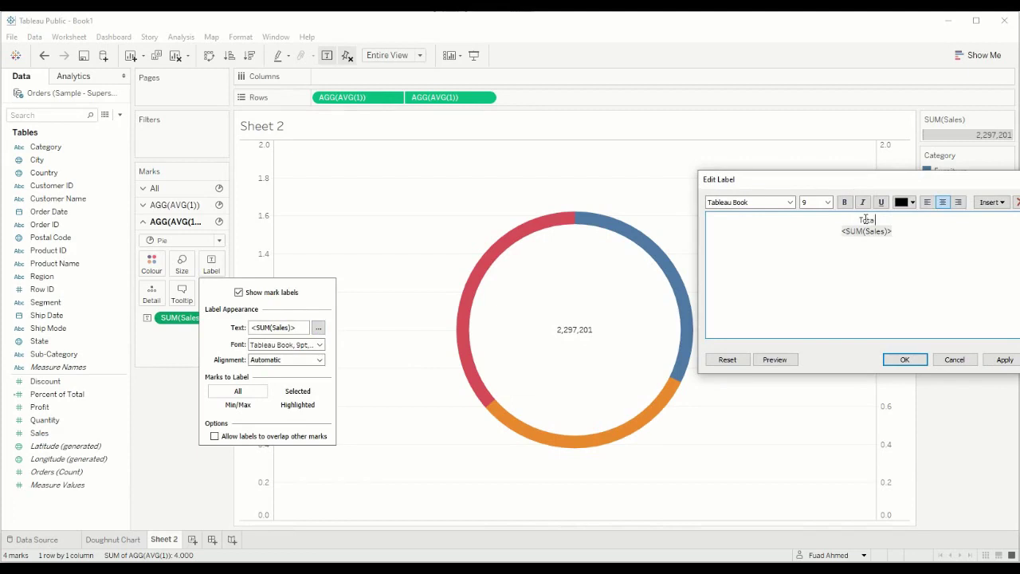
pyautogui.write('Total:')
pyautogui.press('BackSpace')
pyautogui.write('Sales')
pyautogui.doubleClick(878, 232)
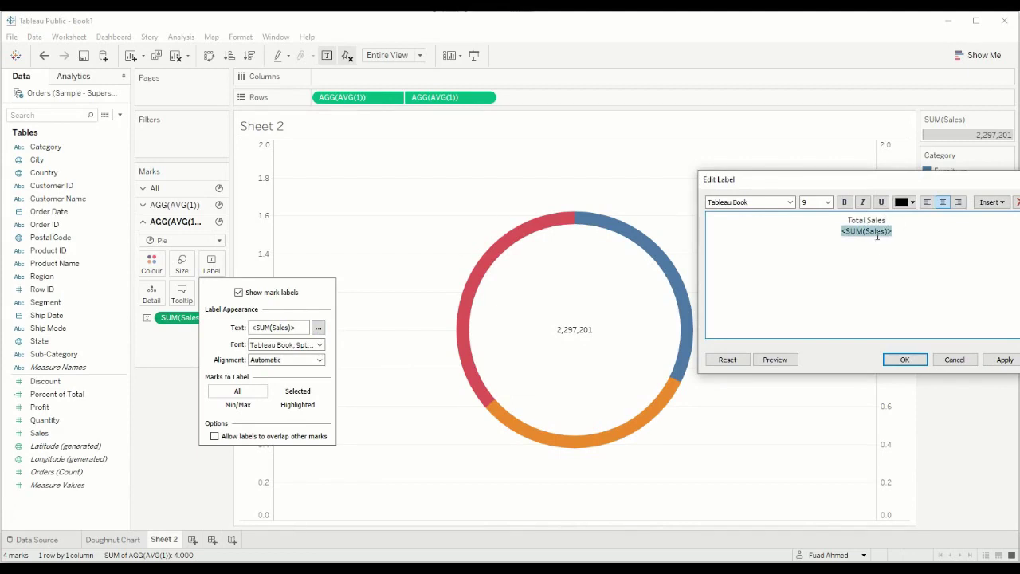
pyautogui.click(827, 202)
pyautogui.click(808, 317)
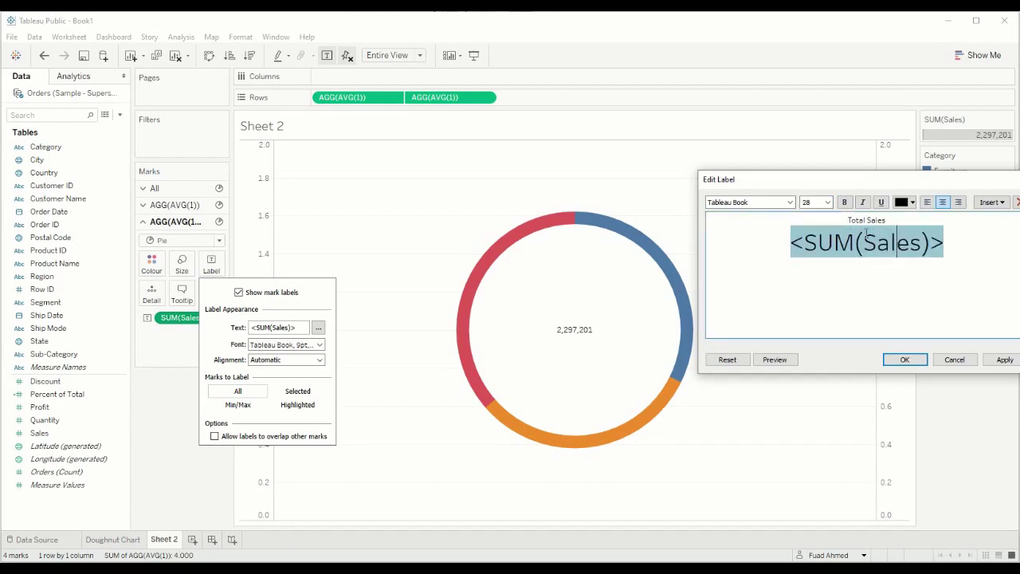
pyautogui.hotkey('ctrl', 'b')
pyautogui.click(1003, 360)
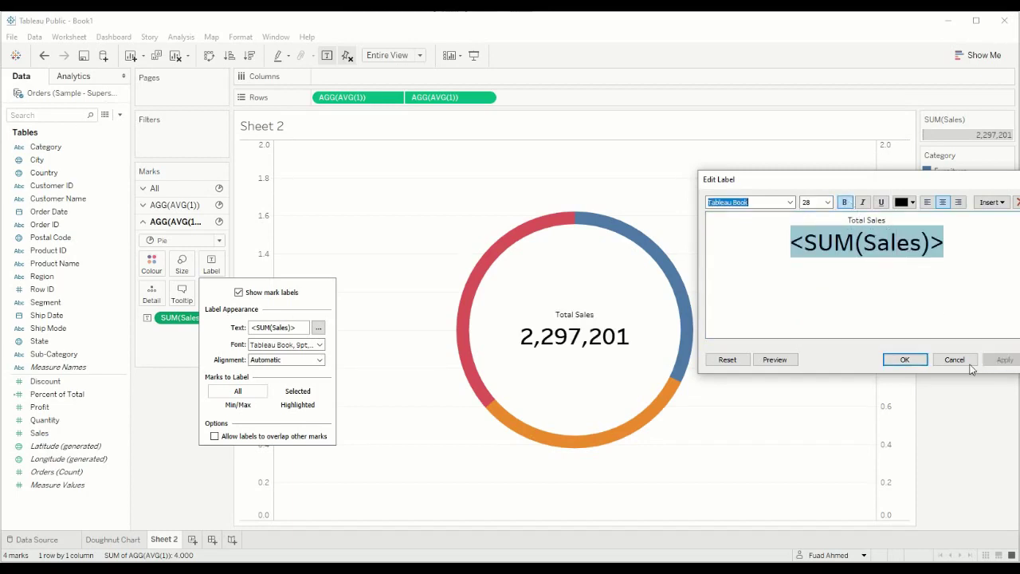
pyautogui.click(905, 359)
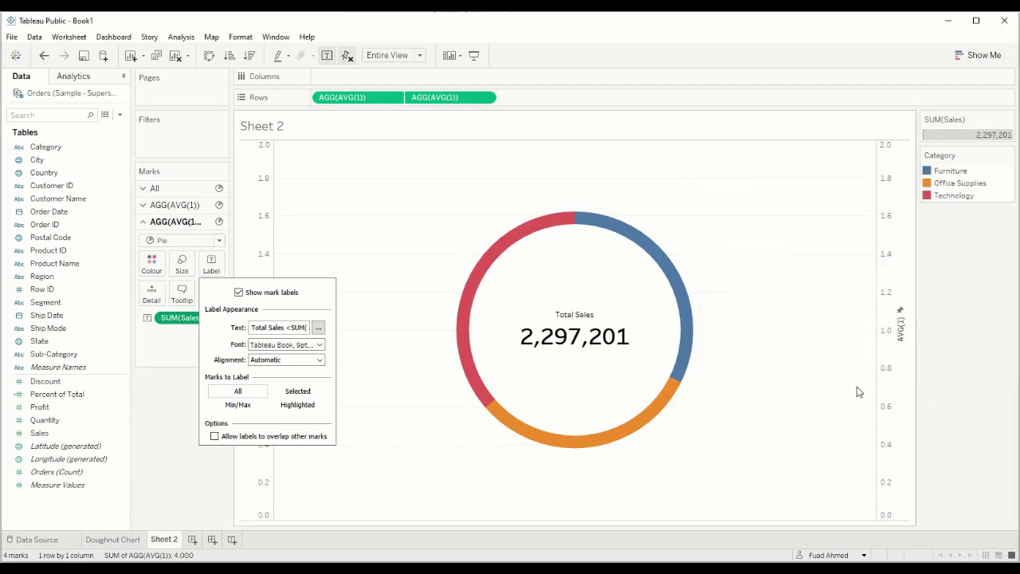
# Dismiss the label popup and select the first AGG(AVG(1)) Marks card for the outer ring
pyautogui.click(279, 468)
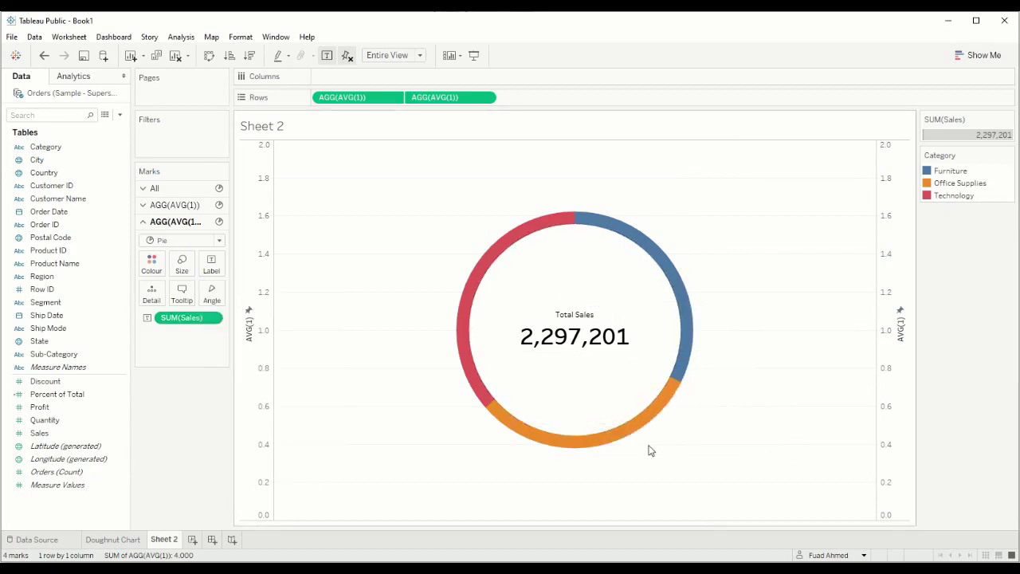
pyautogui.moveTo(580, 448)
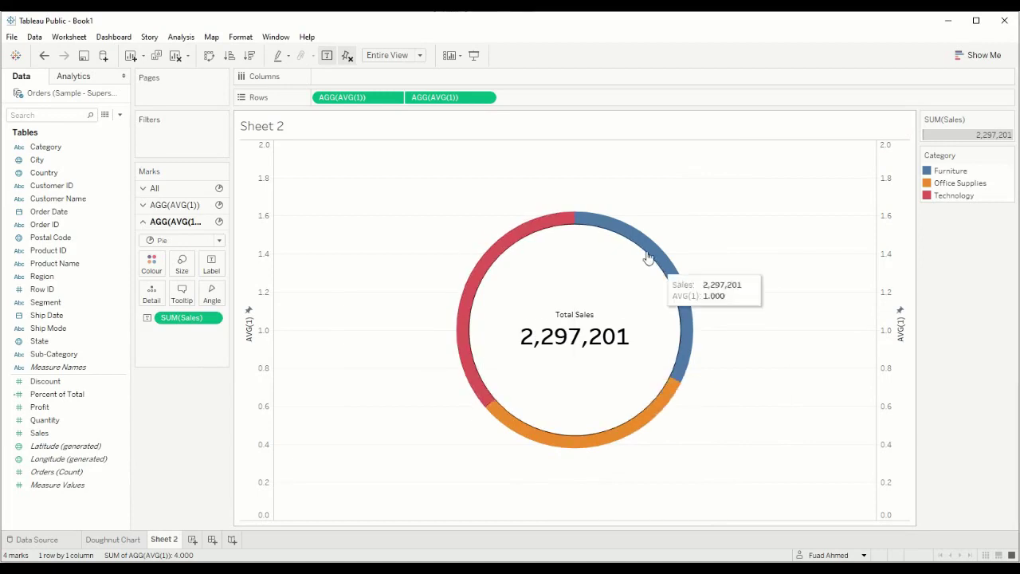
pyautogui.moveTo(574, 415)
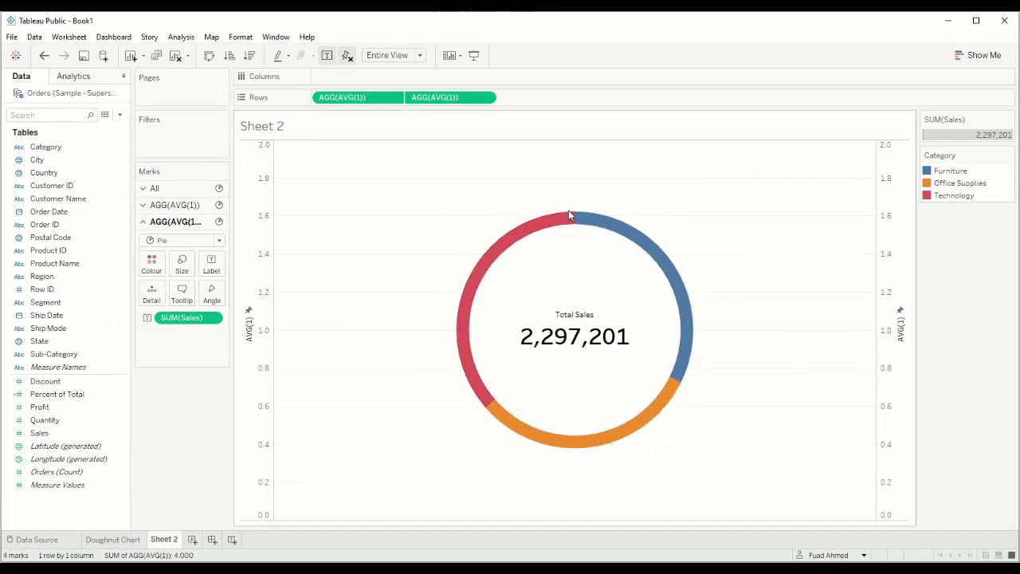
pyautogui.moveTo(528, 305)
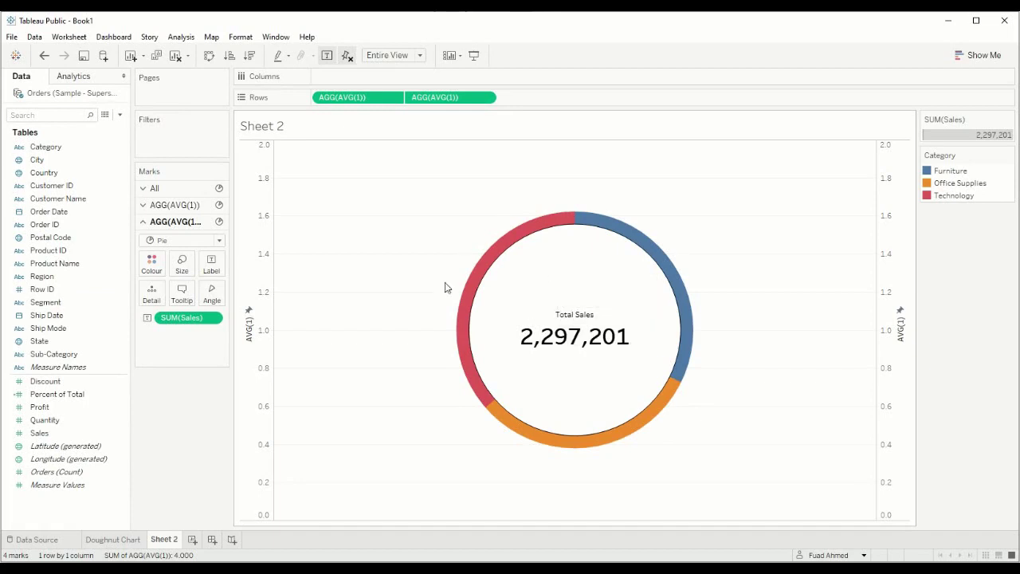
pyautogui.click(196, 208)
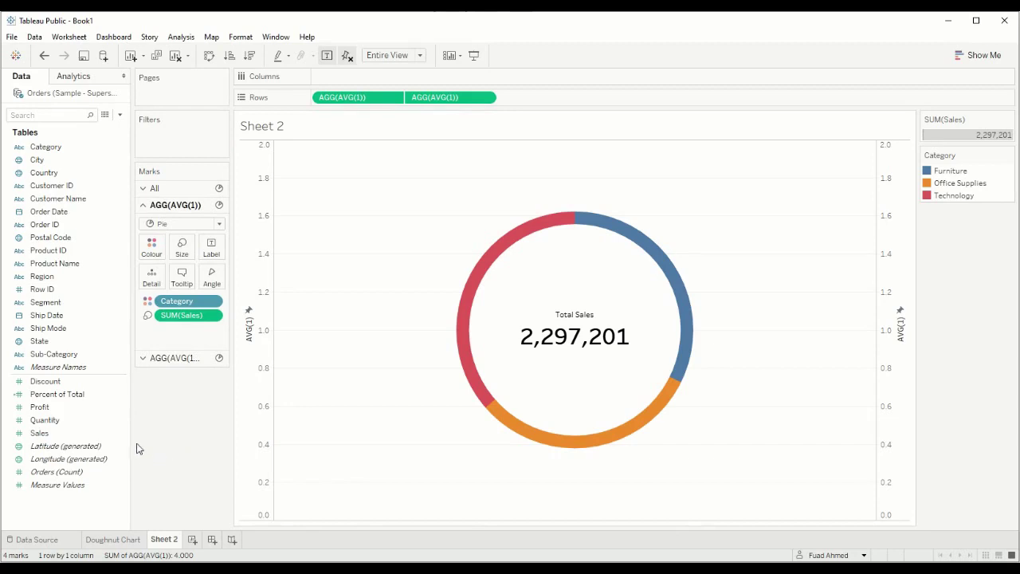
# Add Sales to the outer ring's Label, showing 742,000, 719,047 and 836,154
pyautogui.click(88, 433)
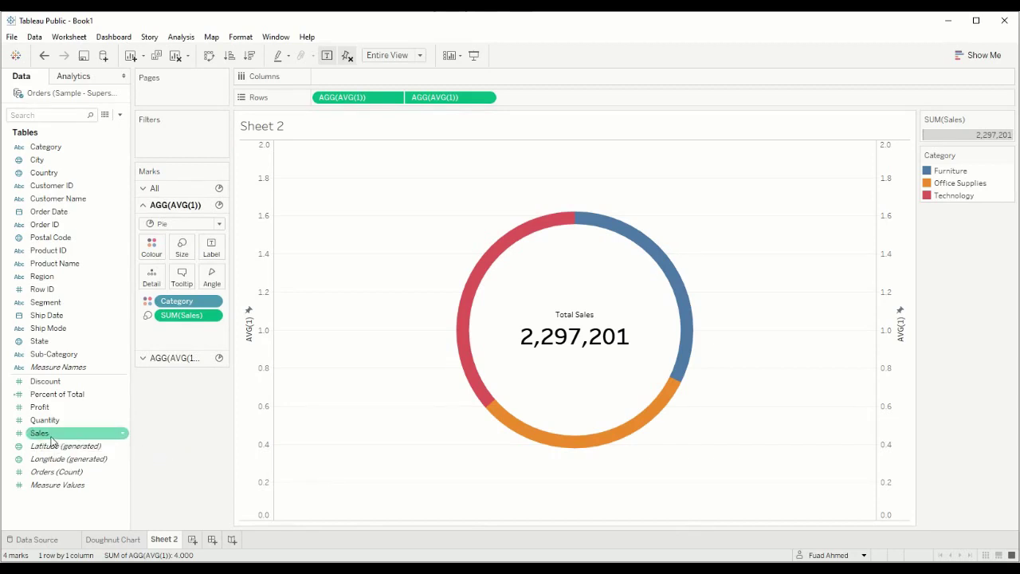
pyautogui.moveTo(58, 439); pyautogui.dragTo(212, 249)
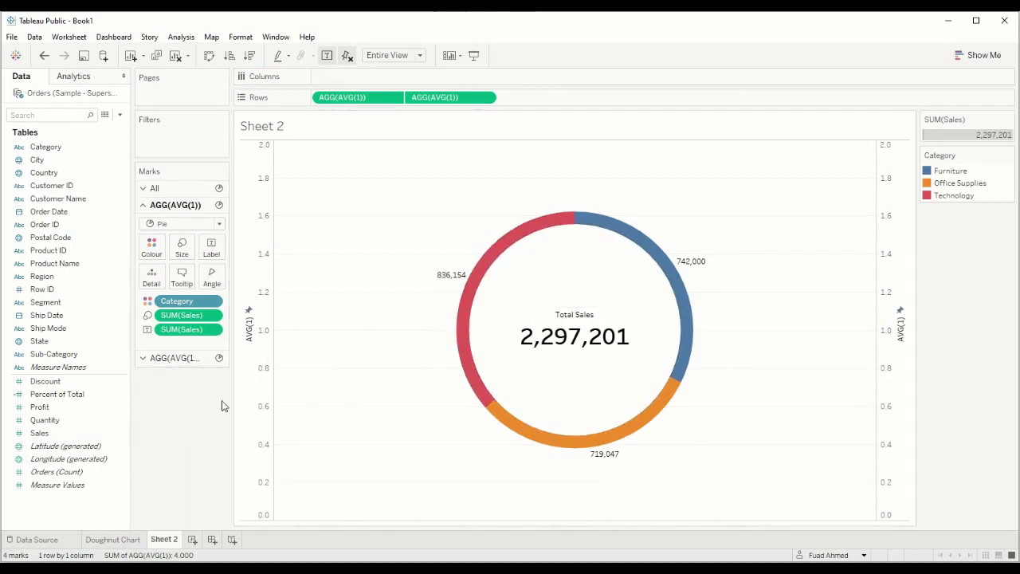
# Change the ring's SUM(Sales) label to a Percent of Total table calculation
pyautogui.click(212, 330)
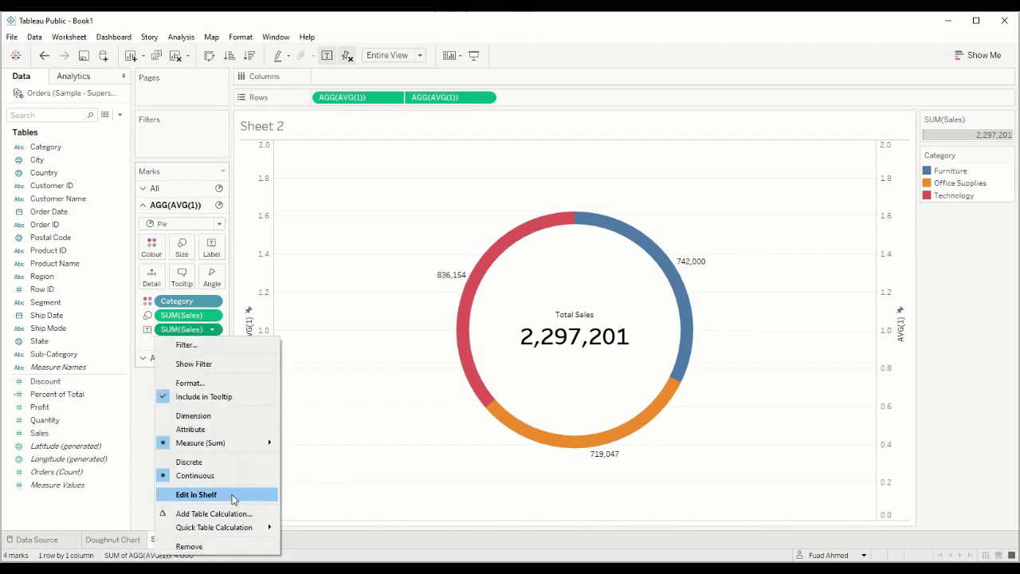
pyautogui.click(227, 514)
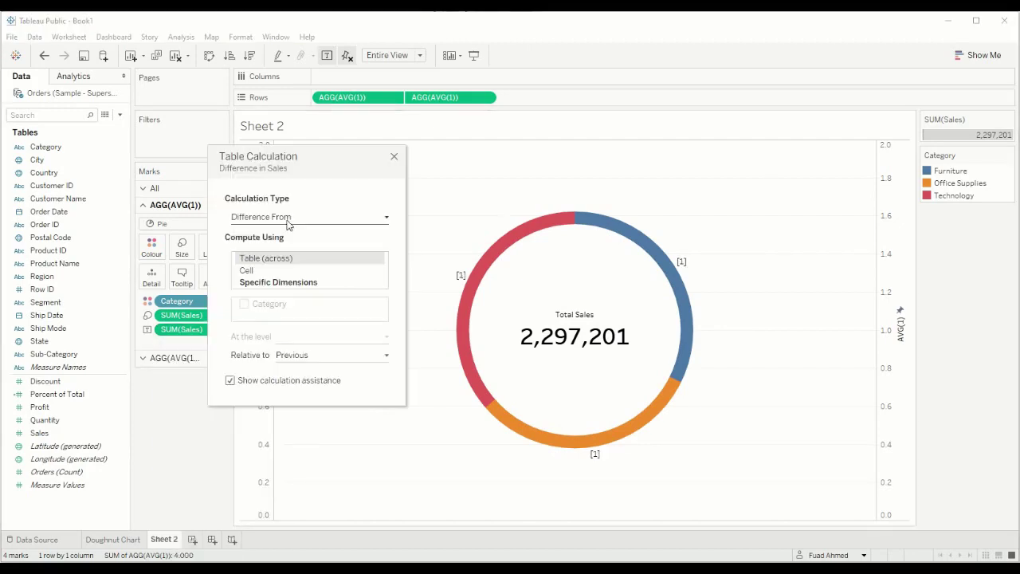
pyautogui.click(285, 218)
pyautogui.click(291, 262)
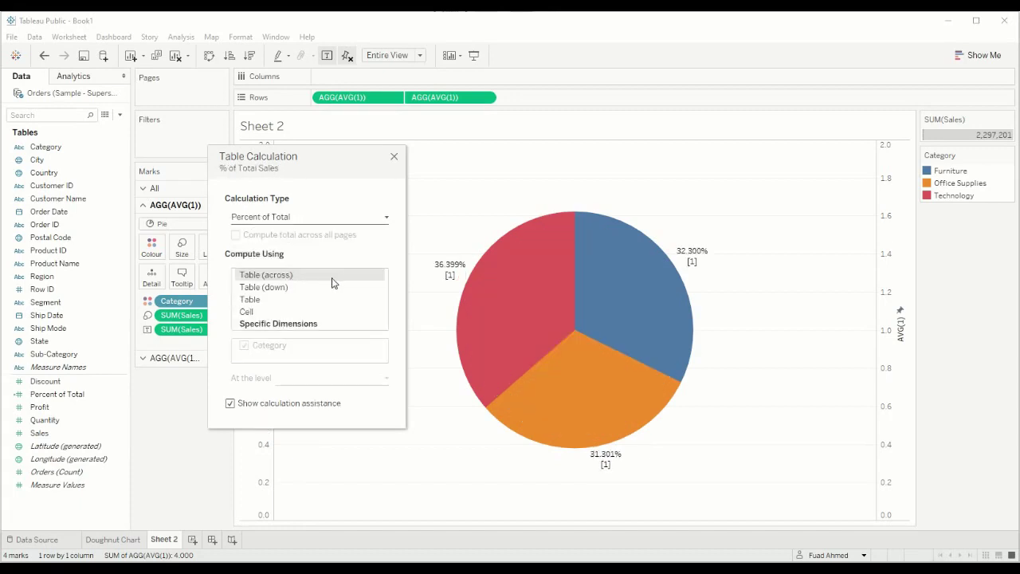
pyautogui.click(394, 156)
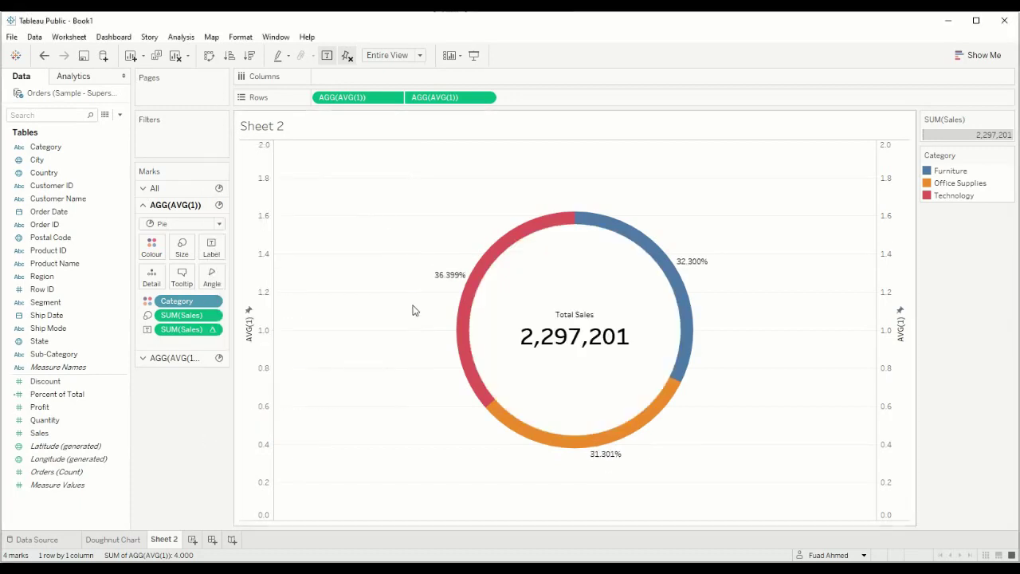
pyautogui.rightClick(190, 331)
# Format the percent labels as Percentage with 0 decimals so they read 36%, 32%, 31%
pyautogui.click(227, 378)
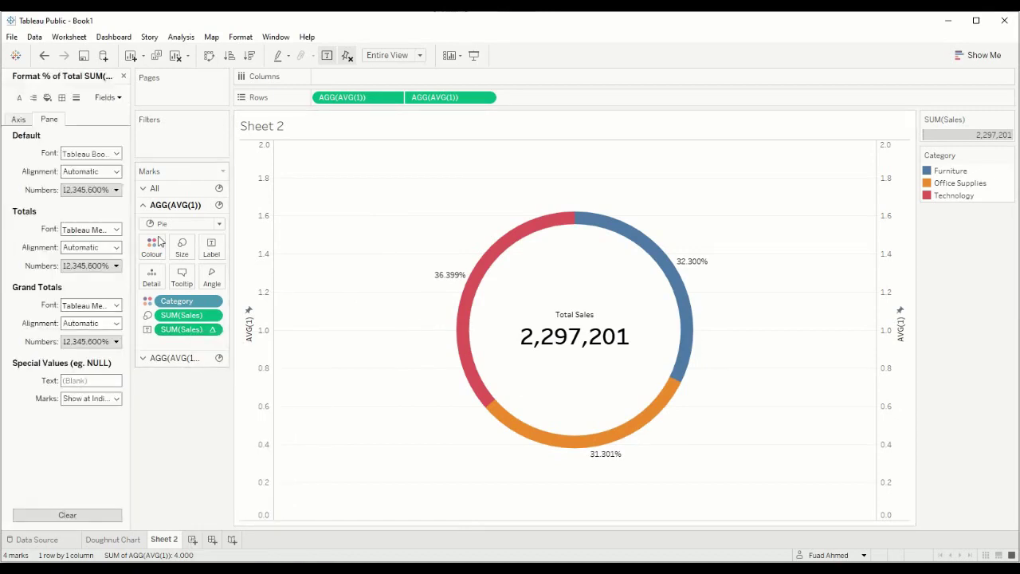
pyautogui.click(96, 189)
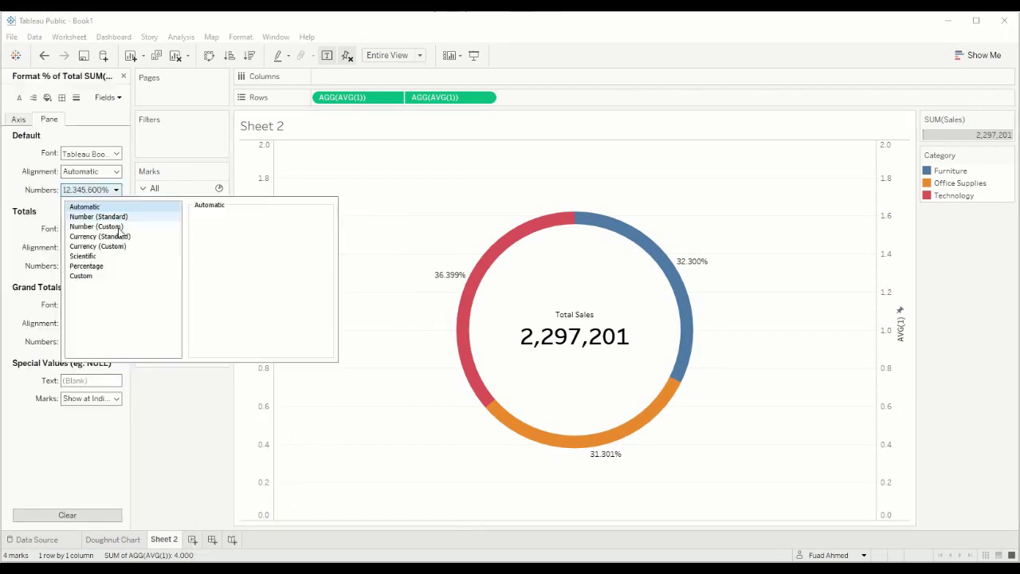
pyautogui.click(118, 267)
pyautogui.doubleClick(199, 228)
pyautogui.write('0')
pyautogui.click(193, 444)
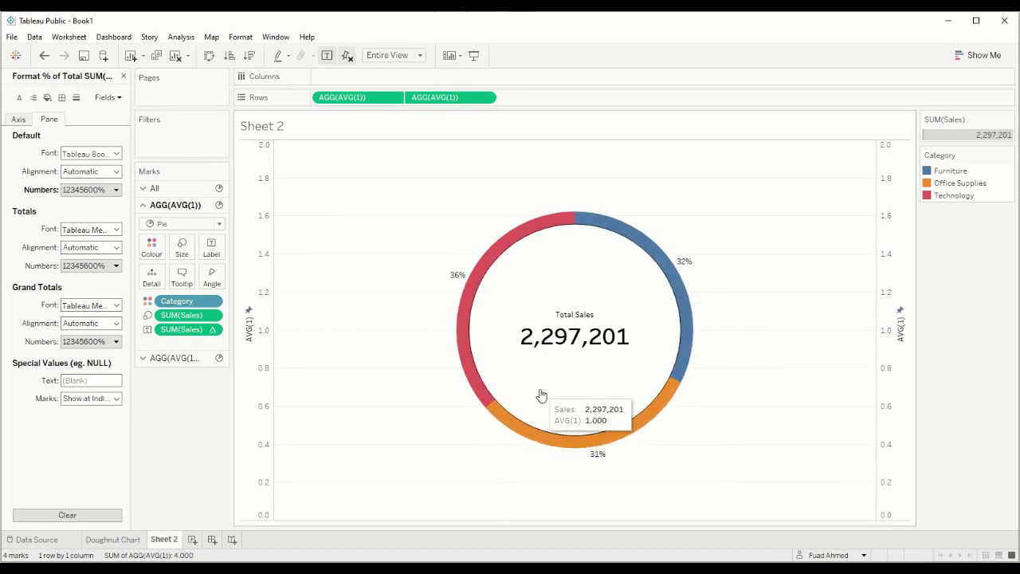
pyautogui.click(123, 76)
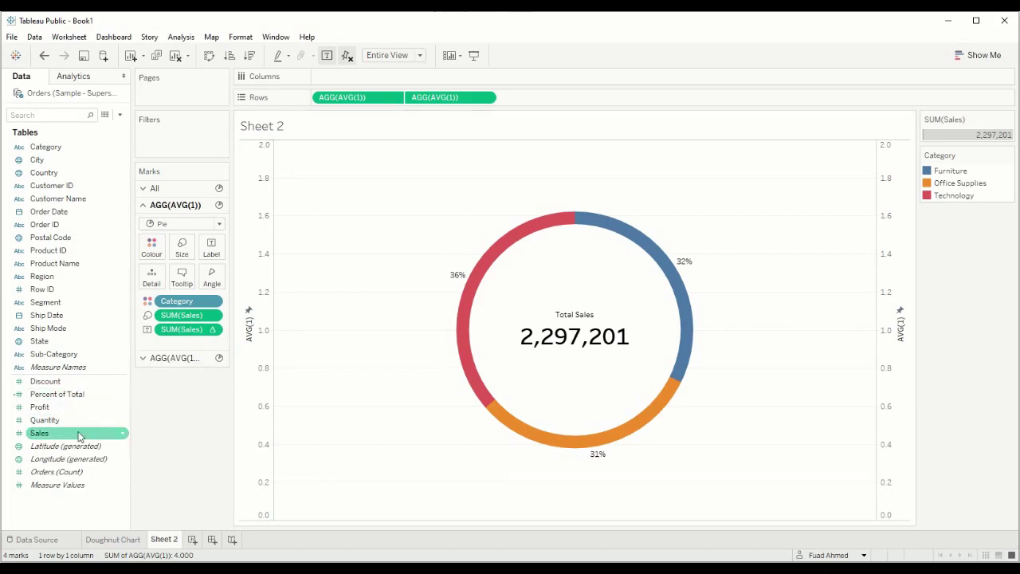
# Add Sales to the slice labels with the SUM(Sales) value wrapped in parentheses
pyautogui.moveTo(88, 435); pyautogui.dragTo(216, 252)
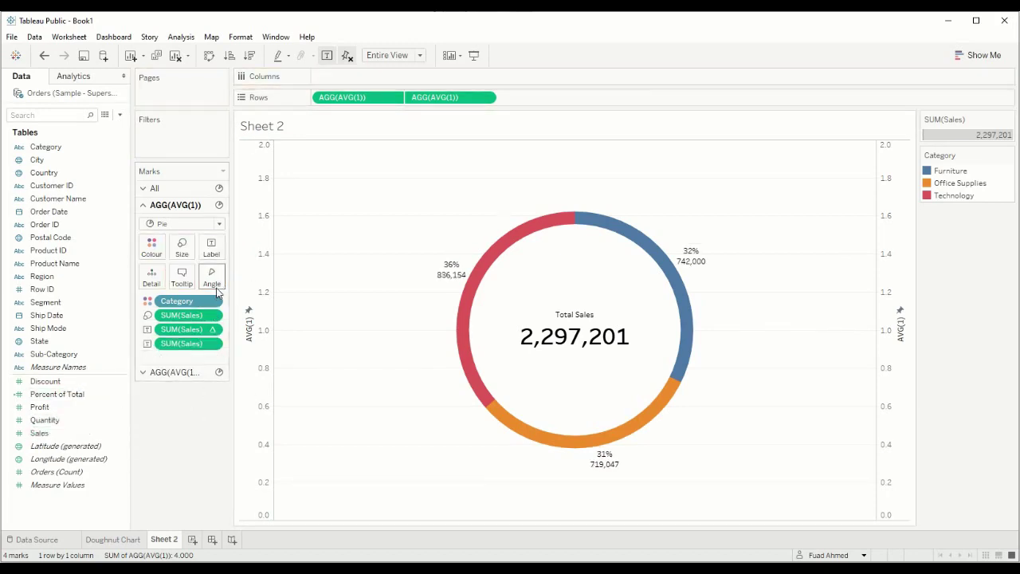
pyautogui.click(216, 250)
pyautogui.click(318, 311)
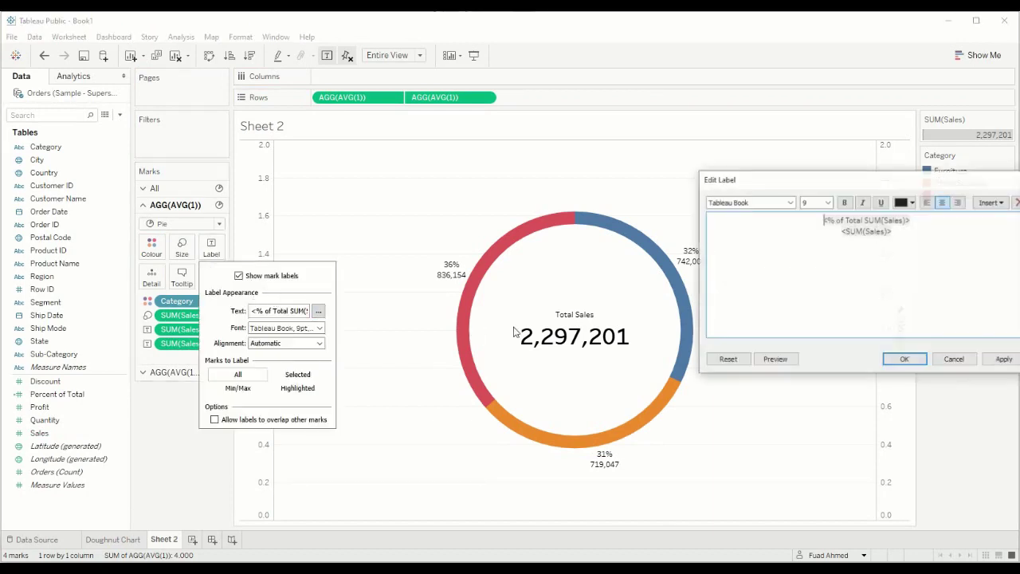
pyautogui.write('(1')
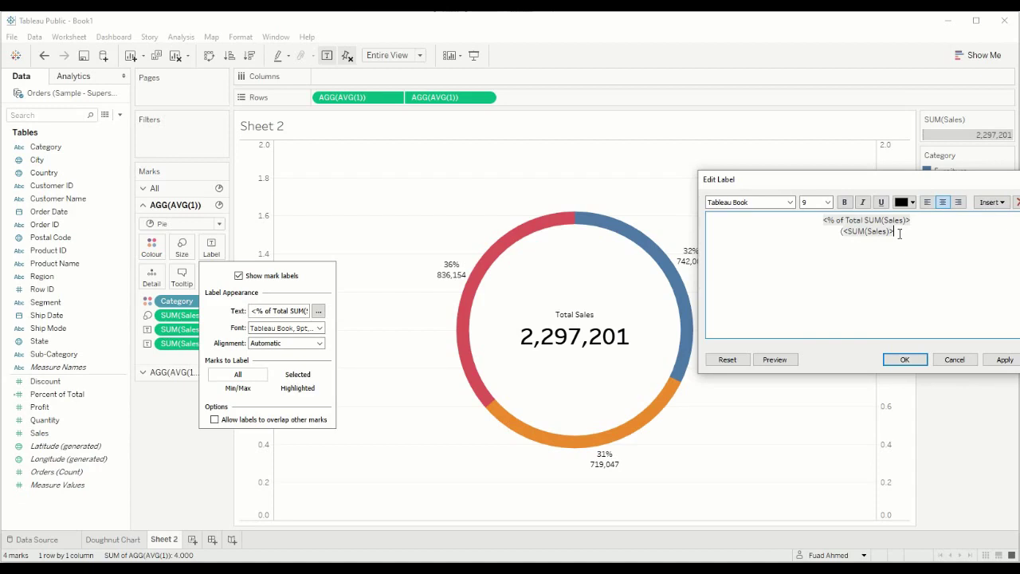
pyautogui.write(')')
# Make the percentage line of the slice labels 12 pt bold and apply it
pyautogui.moveTo(910, 220); pyautogui.dragTo(823, 220)
pyautogui.click(828, 201)
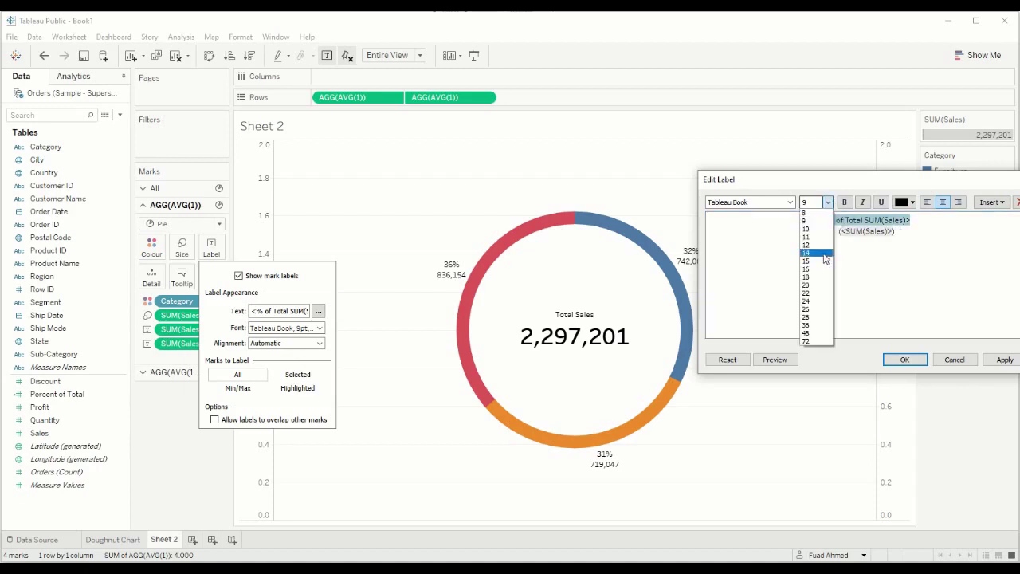
pyautogui.click(807, 244)
pyautogui.click(845, 201)
pyautogui.click(1002, 359)
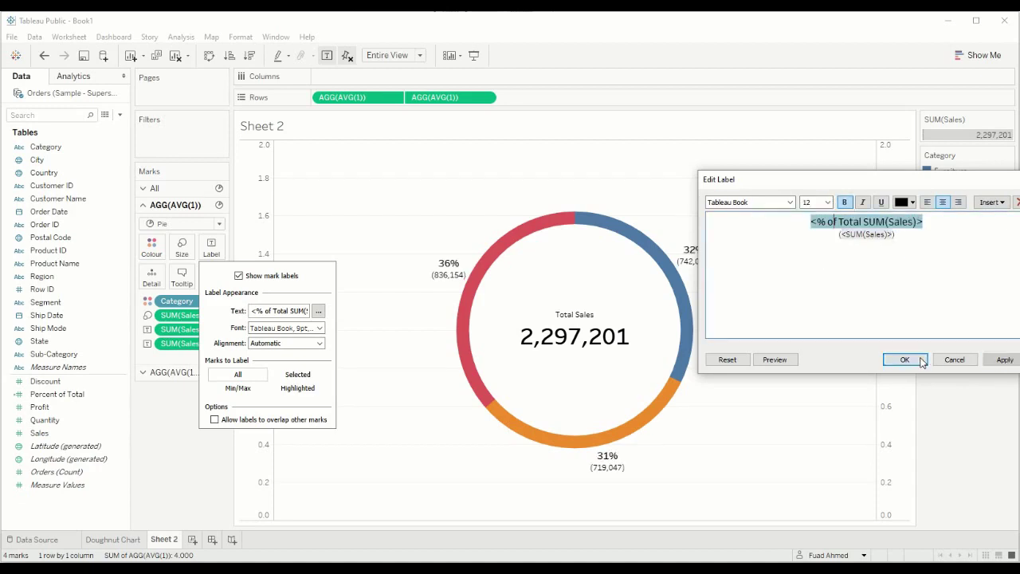
pyautogui.click(905, 359)
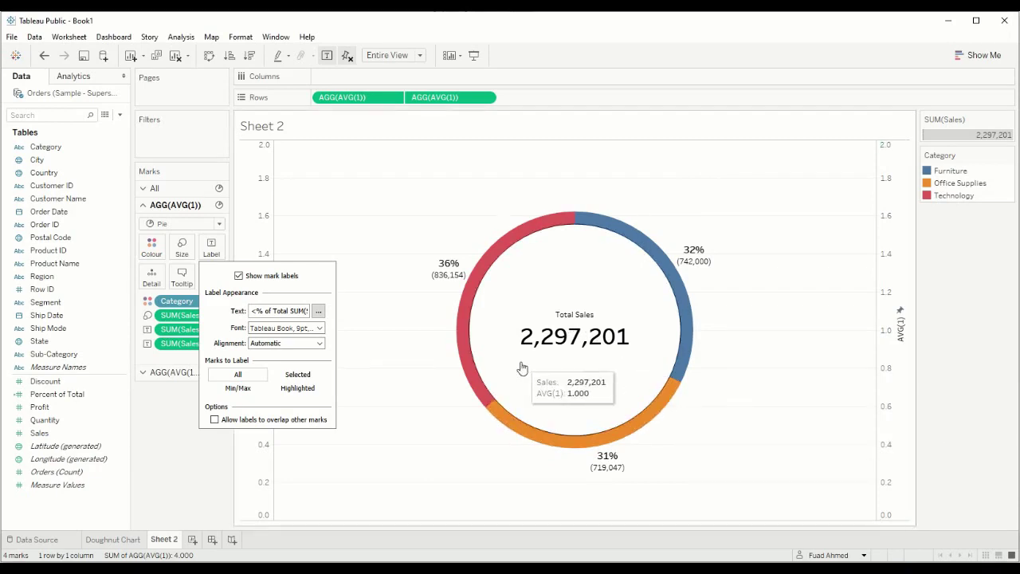
pyautogui.moveTo(456, 283)
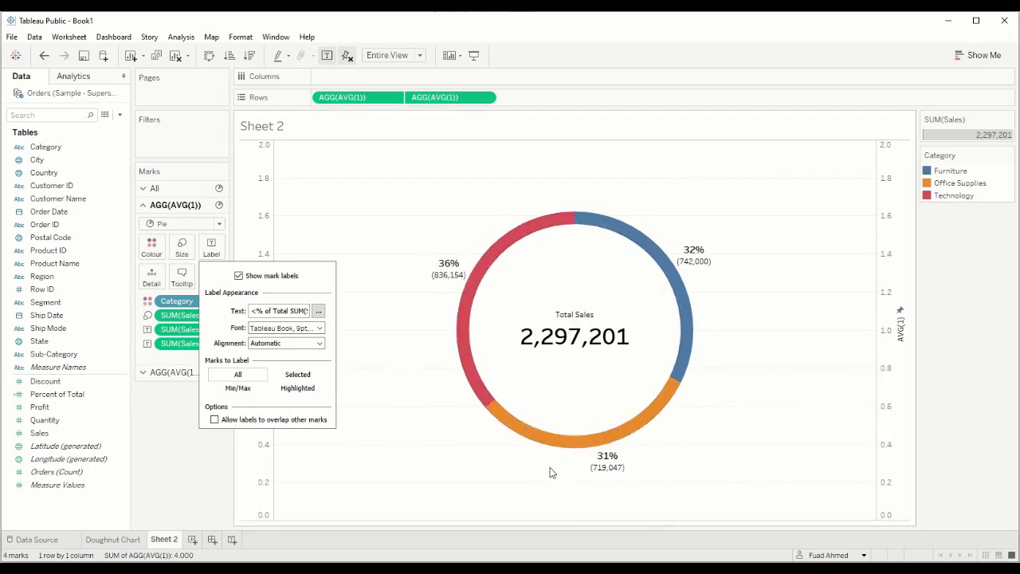
pyautogui.moveTo(500, 281)
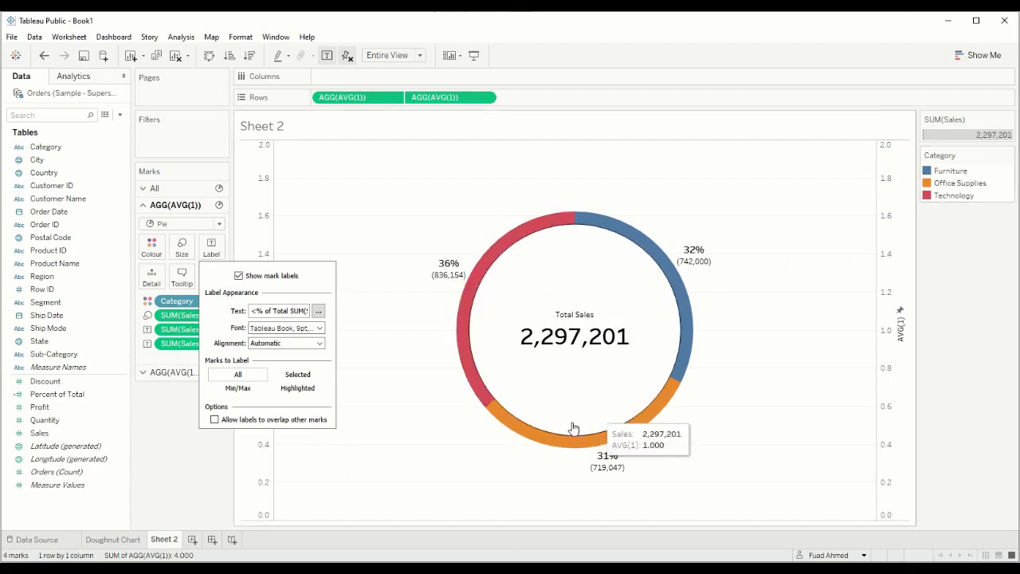
# Set the label font colour to Match Mark Colour so labels turn red, blue and orange
pyautogui.click(320, 328)
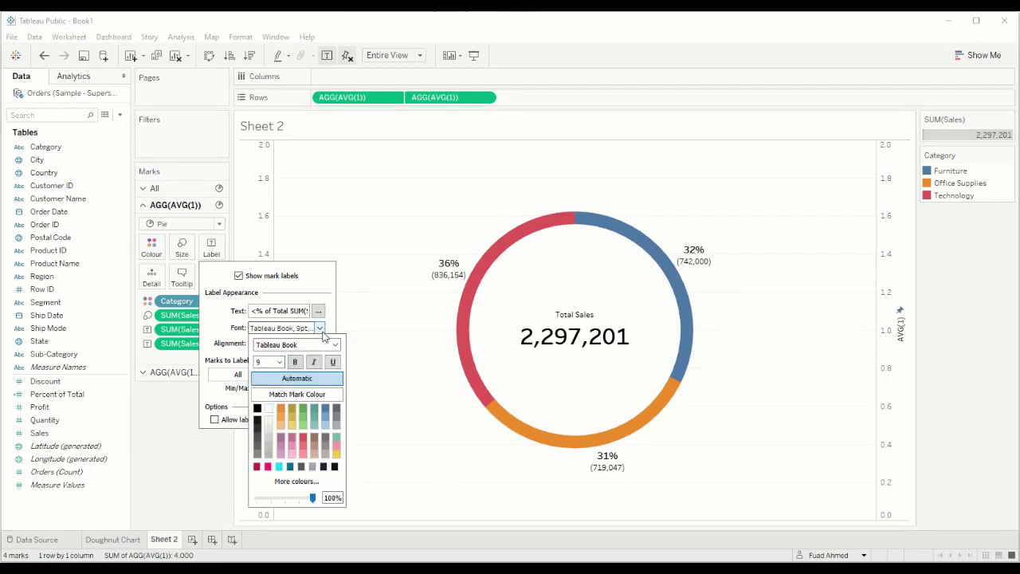
pyautogui.click(324, 397)
pyautogui.click(198, 491)
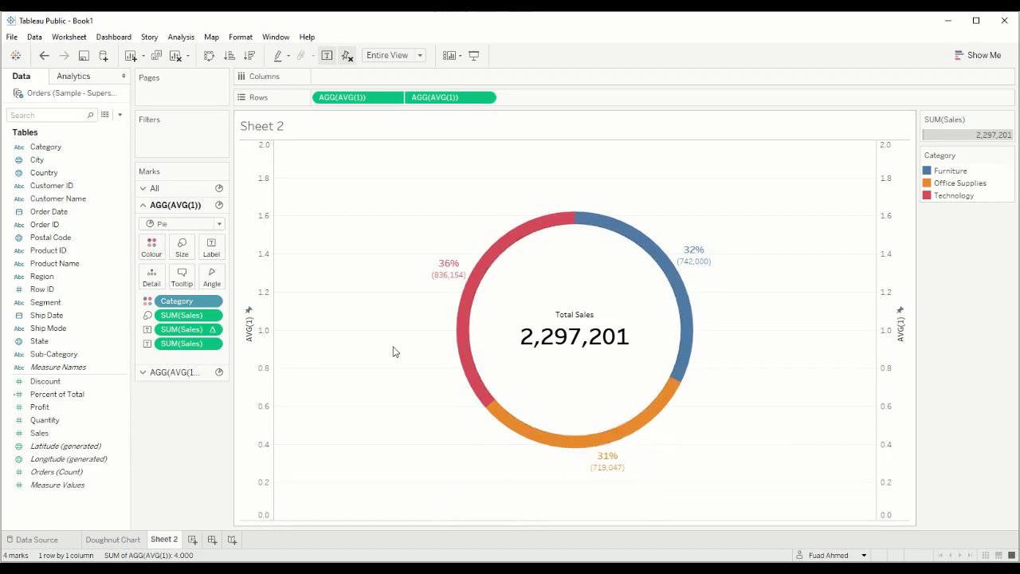
# Hide the AVG(1) axis headers by unchecking Show Header
pyautogui.rightClick(257, 401)
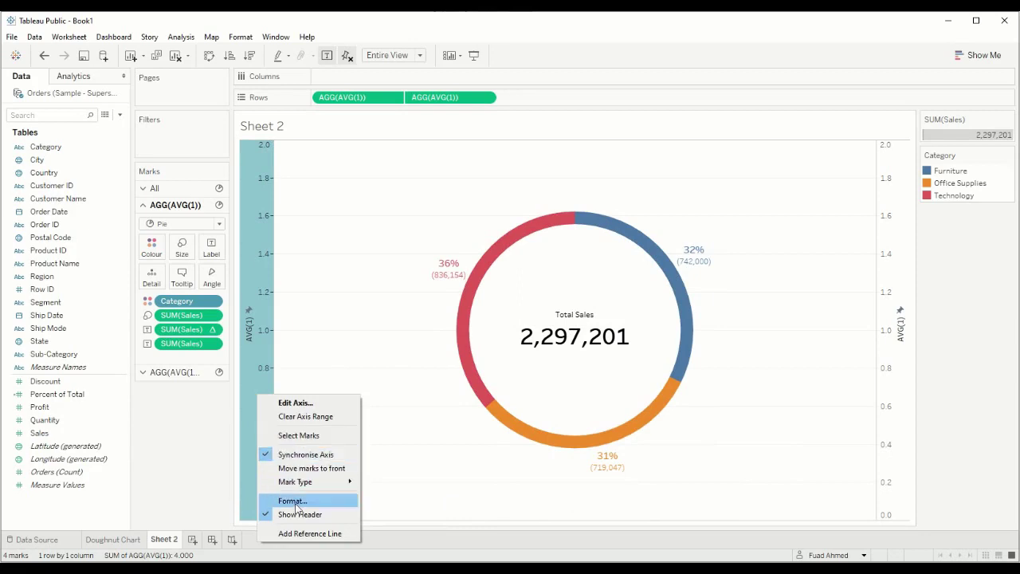
pyautogui.click(296, 499)
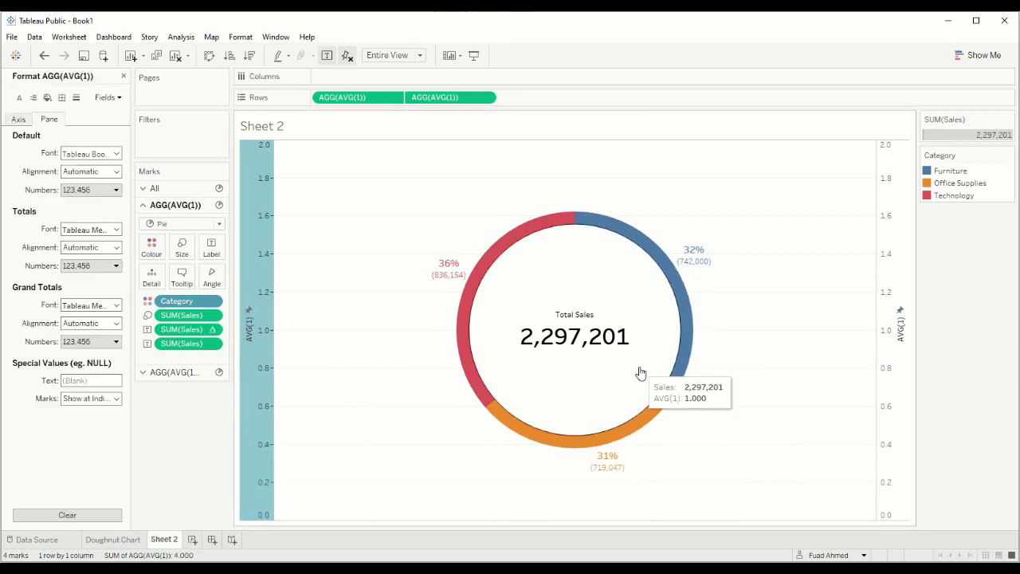
pyautogui.rightClick(266, 453)
pyautogui.click(820, 395)
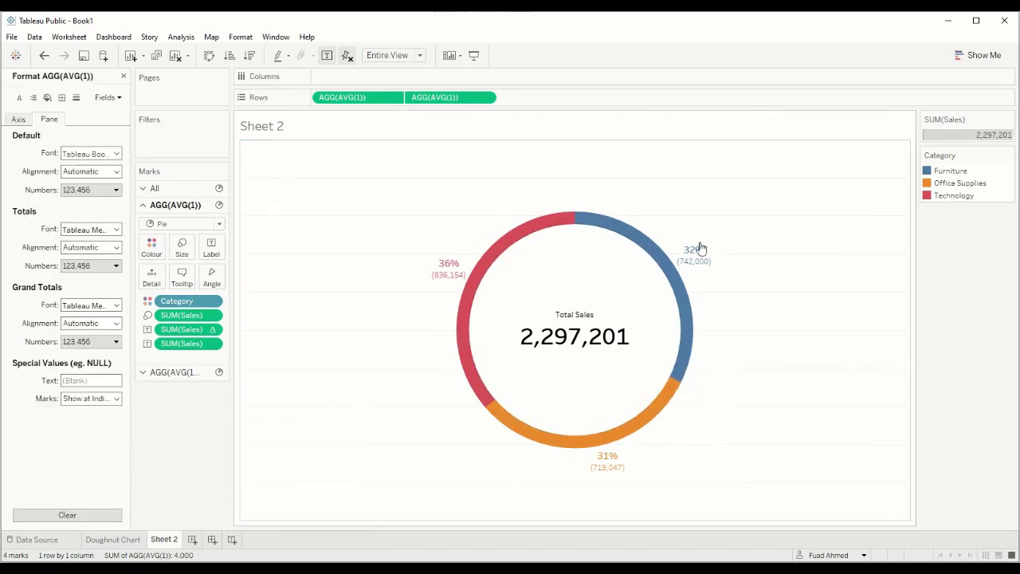
# Set the row grid lines of the sheet to None
pyautogui.rightClick(259, 170)
pyautogui.click(291, 222)
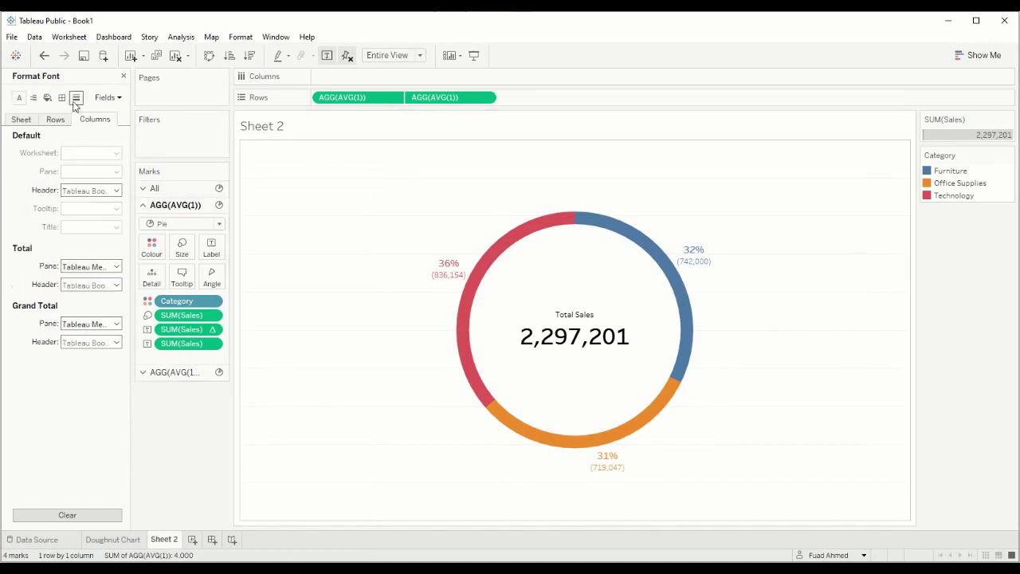
pyautogui.click(76, 97)
pyautogui.click(55, 119)
pyautogui.click(80, 153)
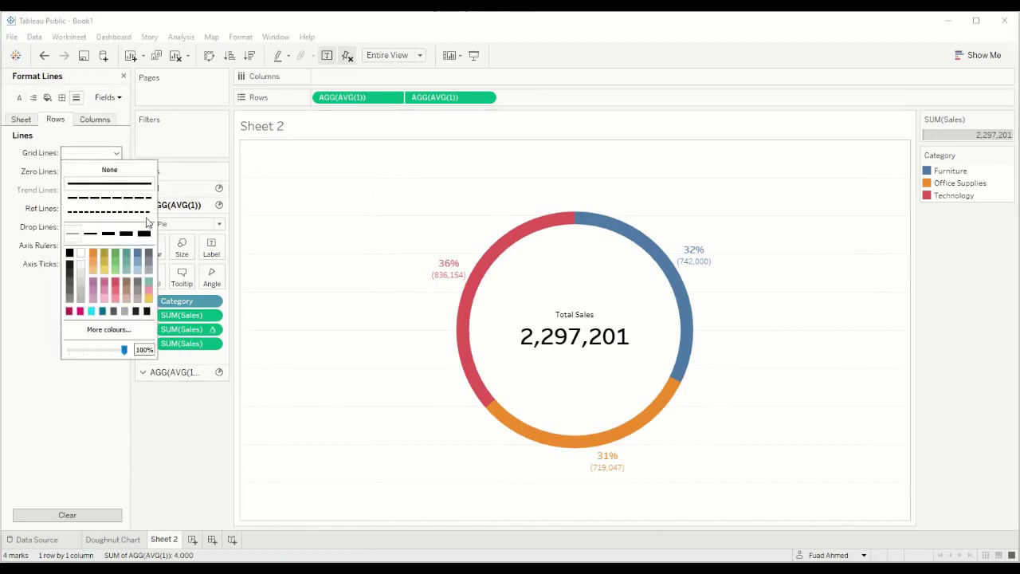
pyautogui.click(109, 170)
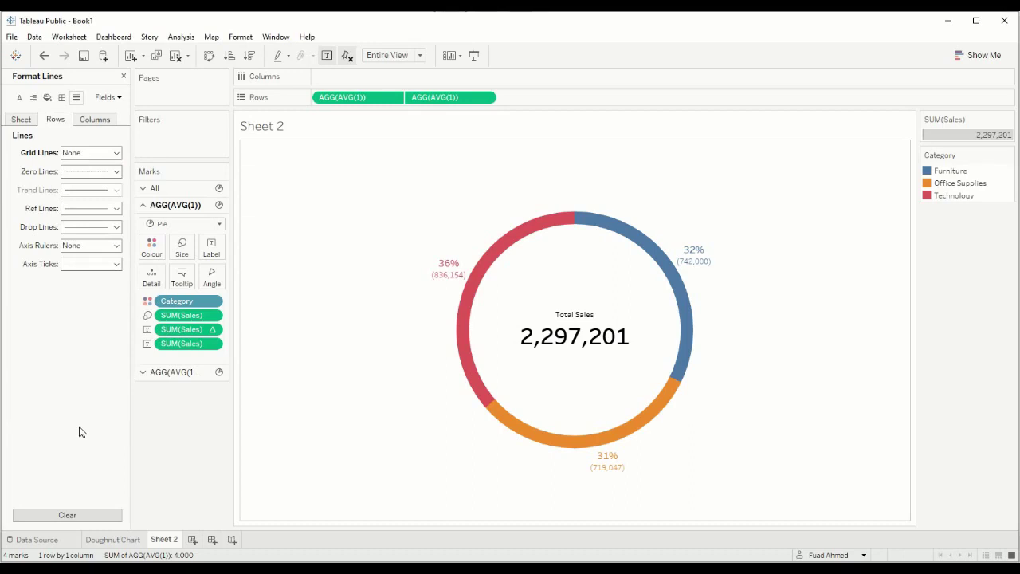